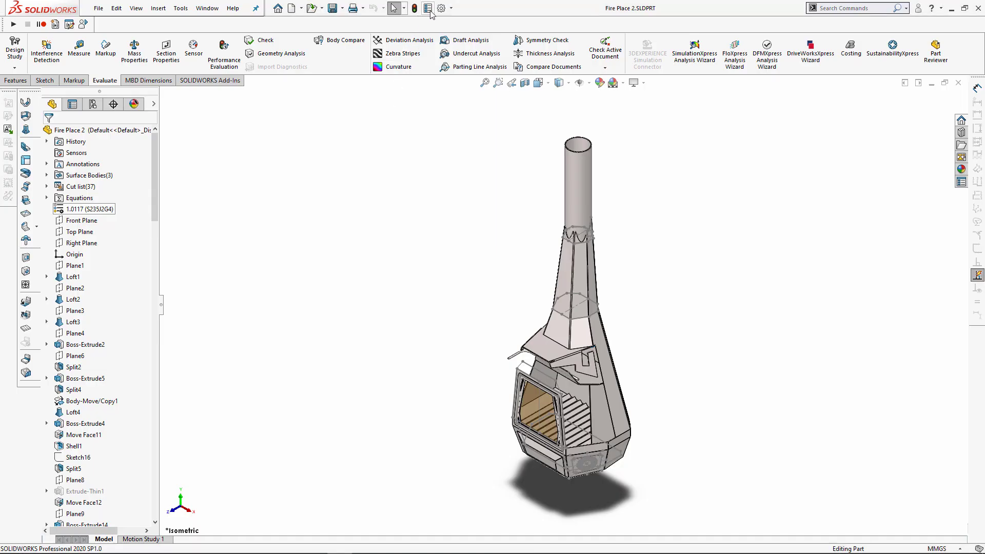
Review the part's custom property summary, then expand the Cut list and collapse the Flat-Pattern folder
{"action": "left_click", "coordinate": [427, 7]}
{"action": "left_click", "coordinate": [610, 339]}
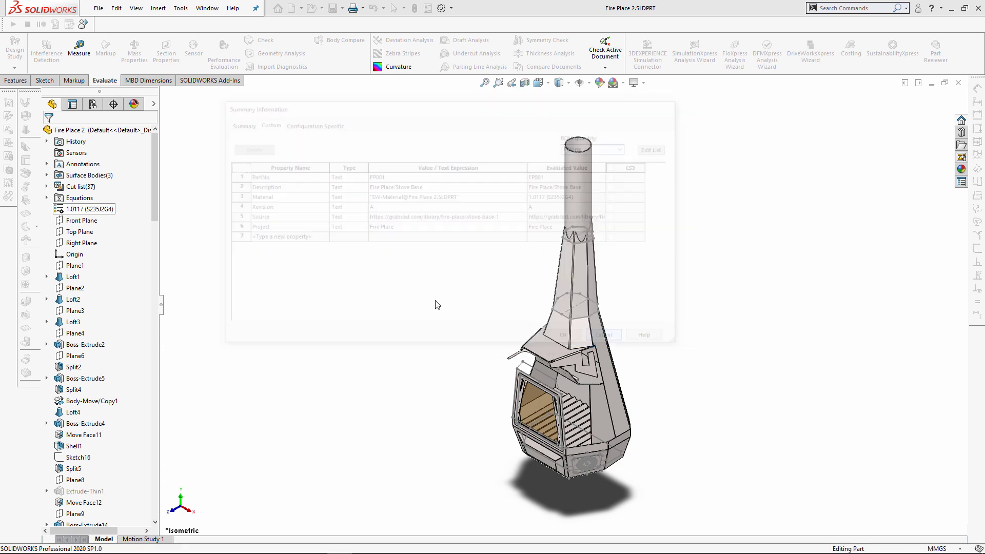
{"action": "left_click", "coordinate": [46, 187]}
{"action": "scroll", "coordinate": [103, 359], "scroll_direction": "down", "scroll_amount": 15}
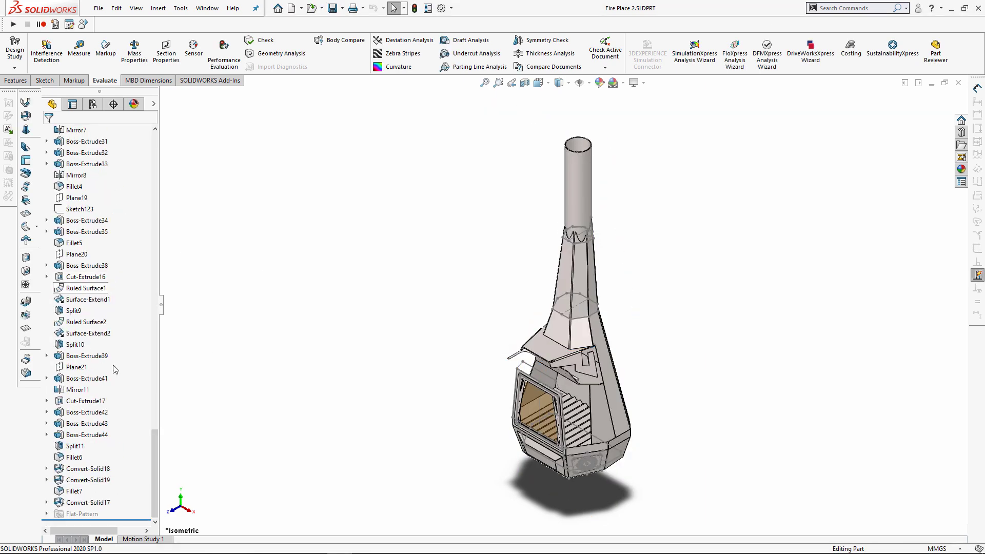
{"action": "scroll", "coordinate": [56, 503], "scroll_direction": "down", "scroll_amount": 3}
{"action": "left_click", "coordinate": [47, 355]}
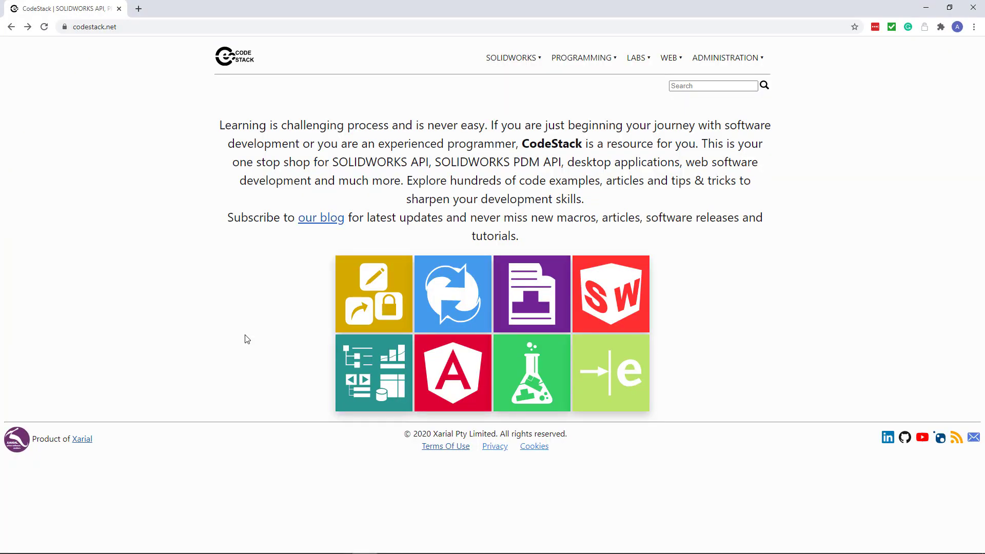
Copy the full Hide All Sketches macro code from CodeStack's SOLIDWORKS macro library
{"action": "left_click", "coordinate": [362, 296]}
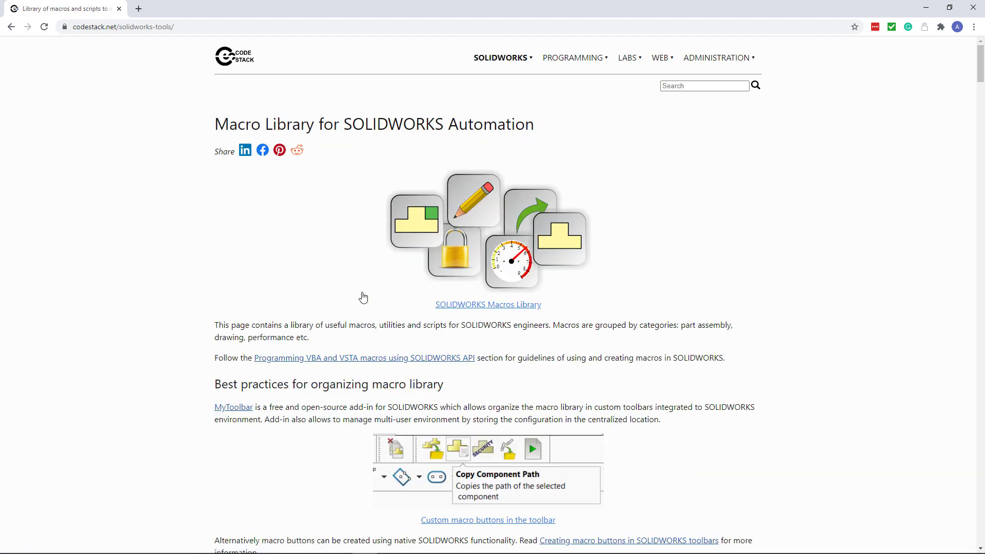
{"action": "scroll", "coordinate": [362, 297], "scroll_direction": "down", "scroll_amount": 8}
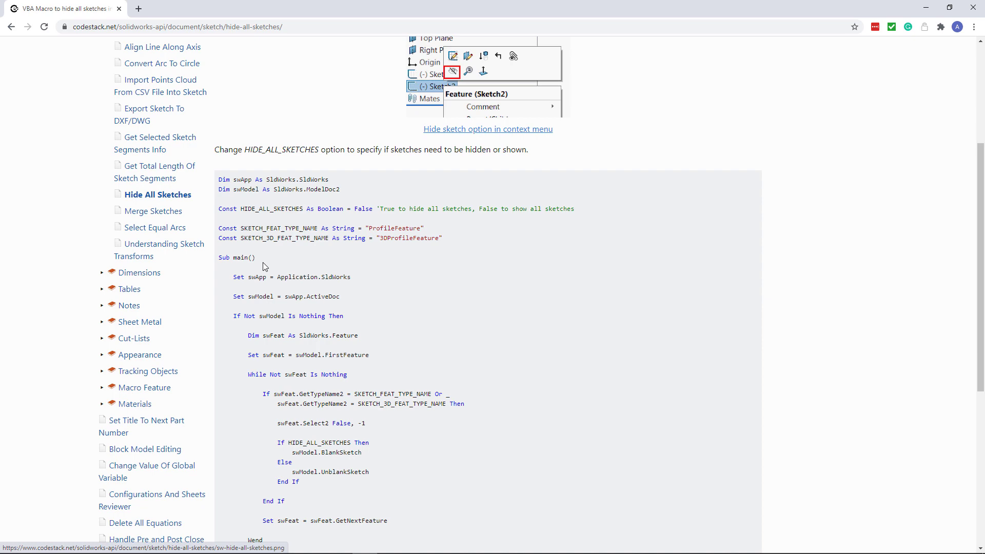
{"action": "left_click_drag", "start_coordinate": [221, 181], "coordinate": [265, 344]}
{"action": "scroll", "coordinate": [263, 340], "scroll_direction": "down", "scroll_amount": 2}
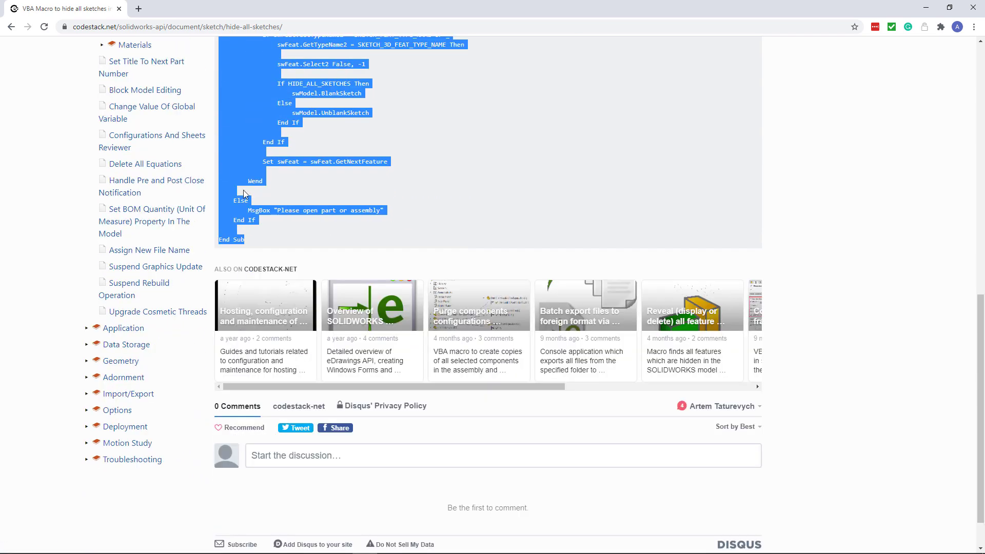
{"action": "right_click", "coordinate": [248, 176]}
{"action": "left_click", "coordinate": [270, 188]}
{"action": "left_click", "coordinate": [926, 8]}
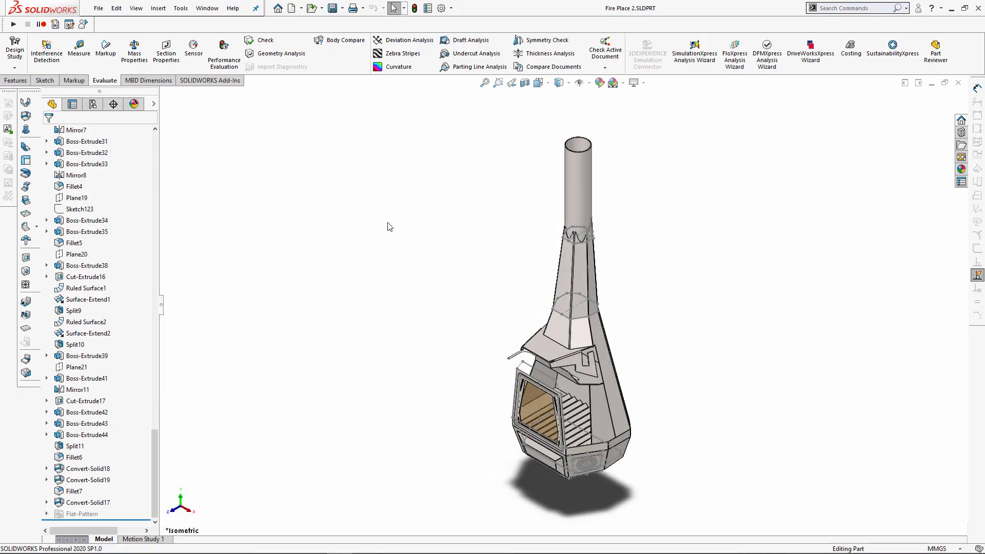
Expand Loft3 to reveal Sketch4, then toggle sketch display off and back on via View > Hide/Show
{"action": "scroll", "coordinate": [112, 245], "scroll_direction": "up", "scroll_amount": 20}
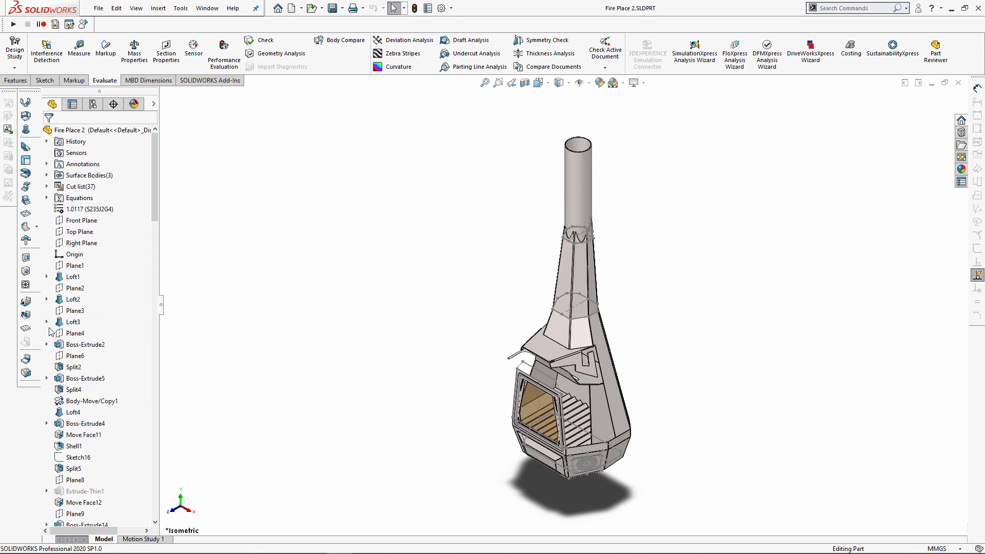
{"action": "left_click", "coordinate": [47, 322]}
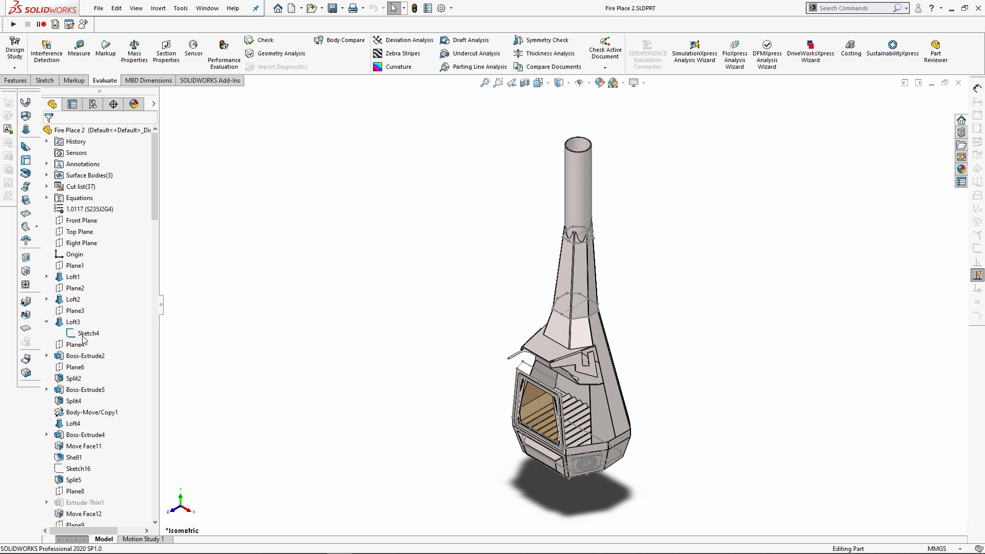
{"action": "left_click", "coordinate": [139, 8]}
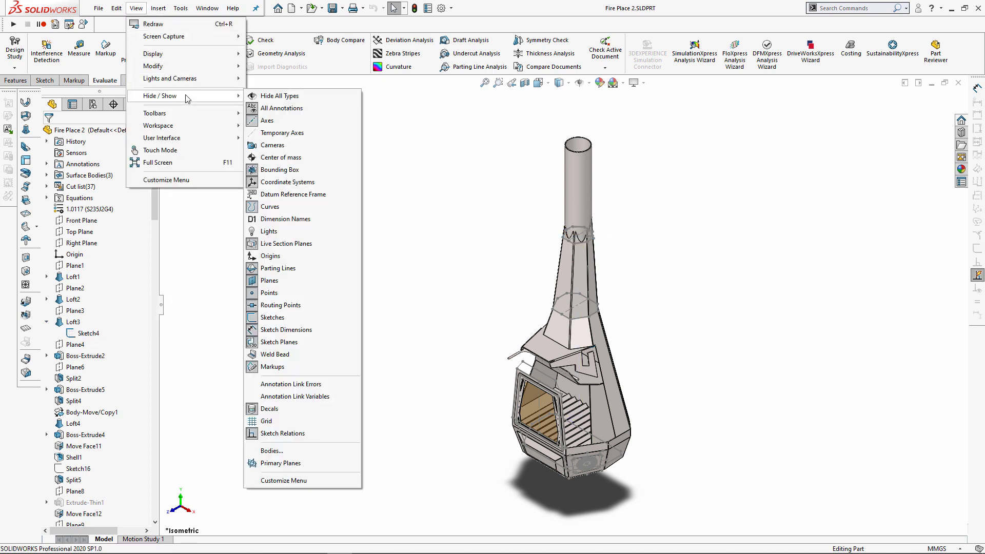
{"action": "mouse_move", "coordinate": [186, 96]}
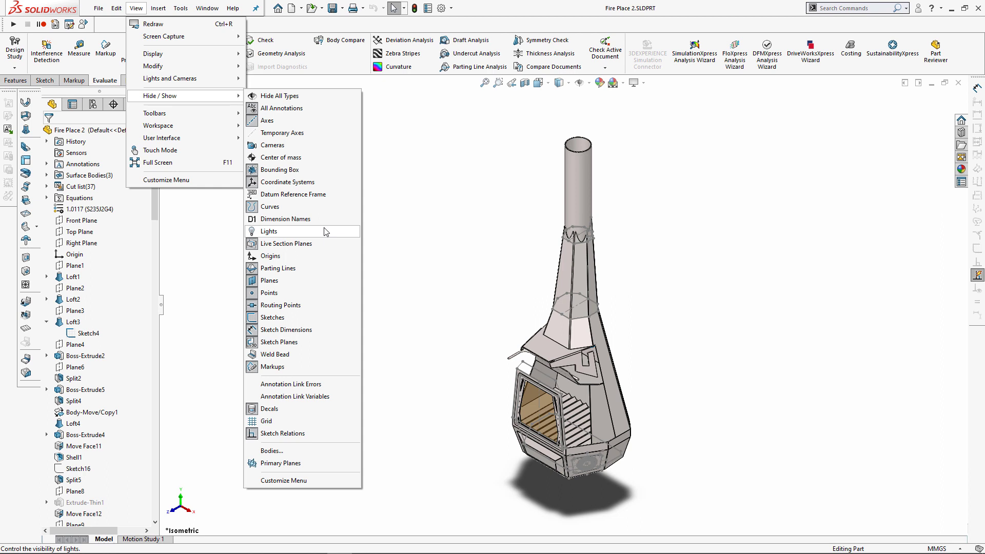
{"action": "left_click", "coordinate": [295, 318]}
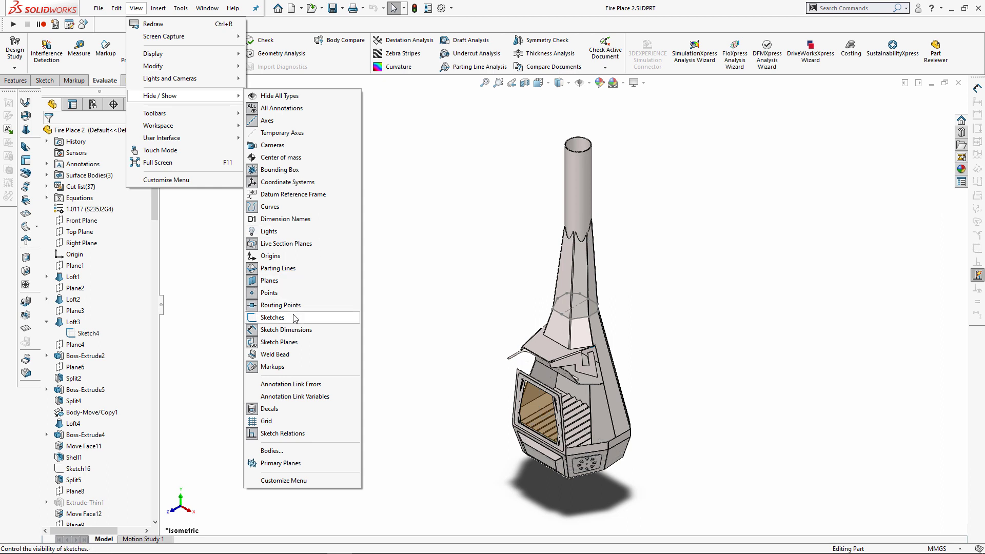
{"action": "left_click", "coordinate": [295, 318]}
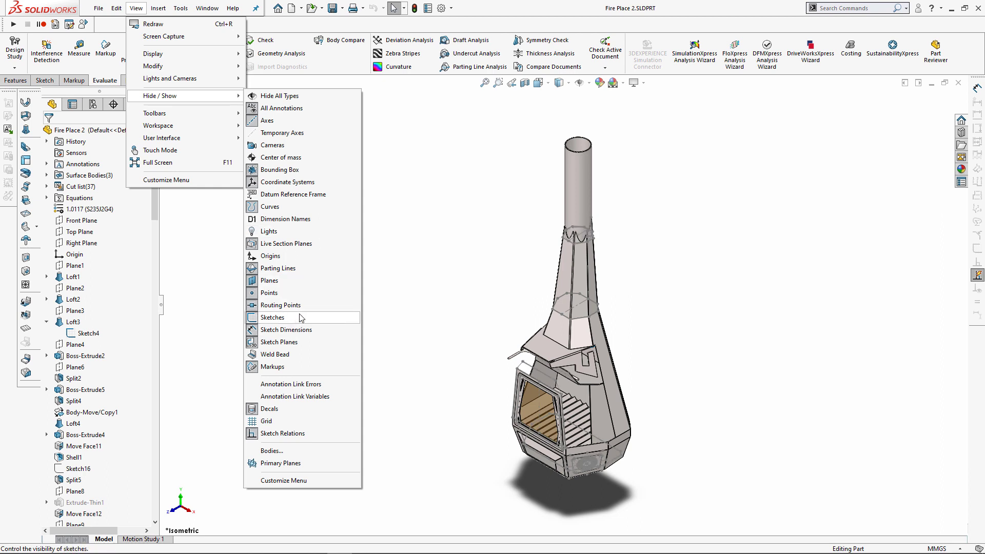
{"action": "left_click", "coordinate": [408, 271]}
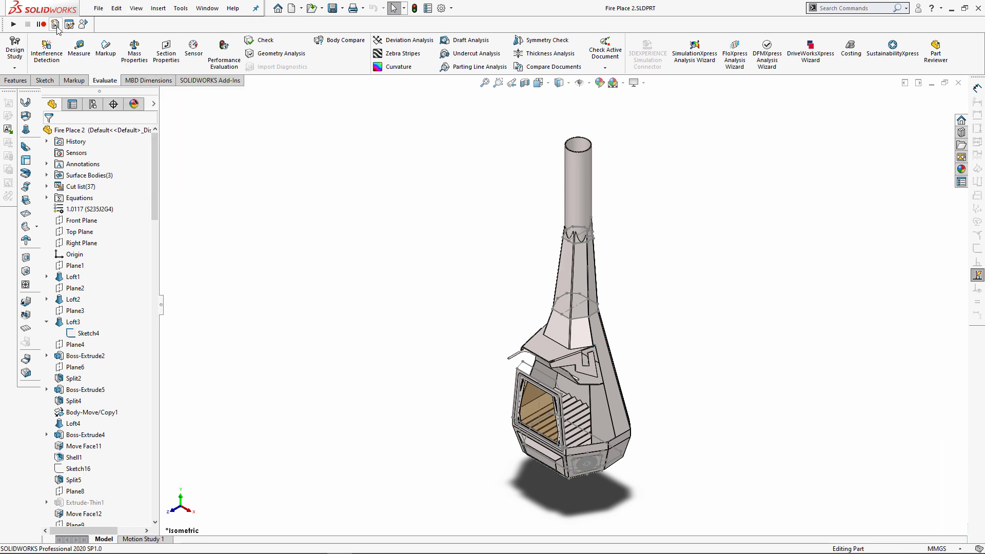
Create a new macro file named HideAllSketches.swp
{"action": "left_click", "coordinate": [28, 24]}
{"action": "double_click", "coordinate": [344, 218]}
{"action": "left_click", "coordinate": [338, 218]}
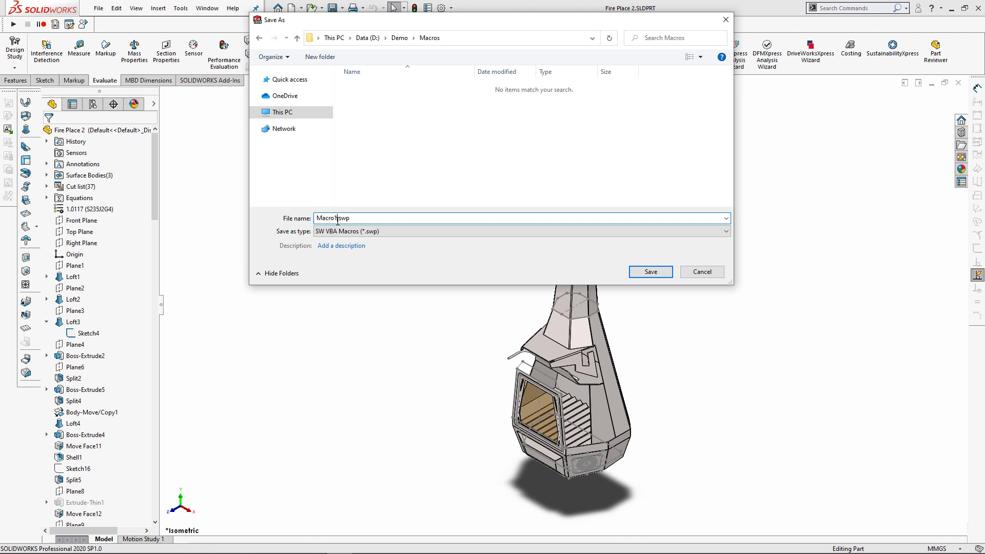
{"action": "key", "text": "shift+Home"}
{"action": "type", "text": "HideAllSketch"}
{"action": "left_click", "coordinate": [650, 271]}
Replace the stub code with the copied Hide All Sketches code and run it
{"action": "key", "text": "ctrl+a"}
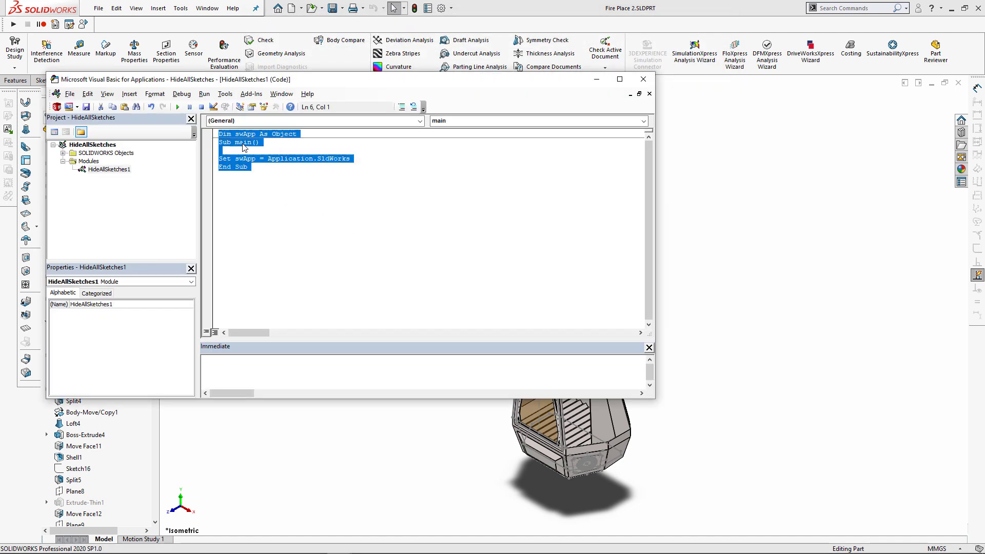
{"action": "right_click", "coordinate": [244, 138]}
{"action": "left_click", "coordinate": [267, 165]}
{"action": "scroll", "coordinate": [371, 208], "scroll_direction": "up", "scroll_amount": 9}
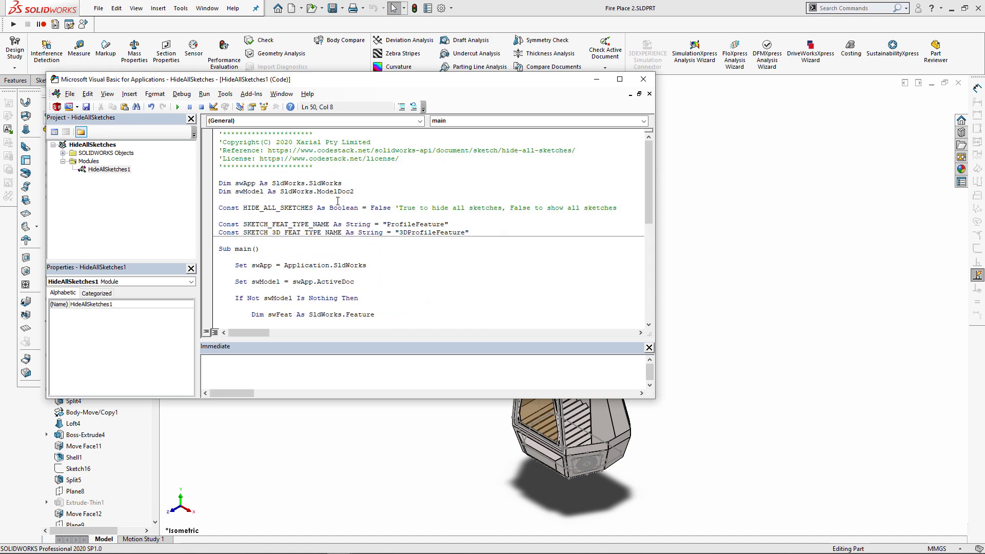
{"action": "double_click", "coordinate": [378, 207]}
{"action": "left_click", "coordinate": [402, 249]}
{"action": "left_click", "coordinate": [178, 107]}
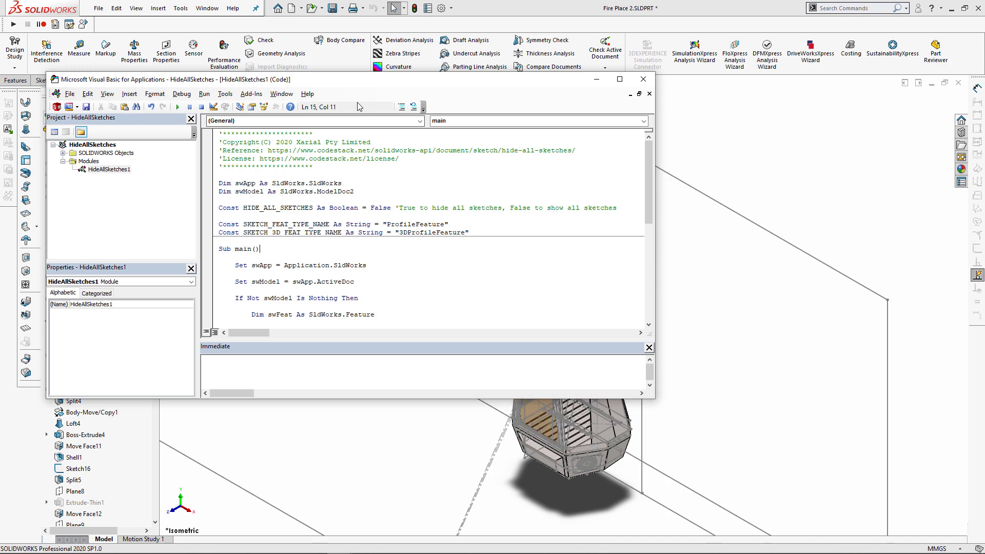
Set HIDE_ALL_SKETCHES to True, run main to hide the sketches, and close the VBA editor
{"action": "left_click_drag", "start_coordinate": [355, 80], "coordinate": [631, 431]}
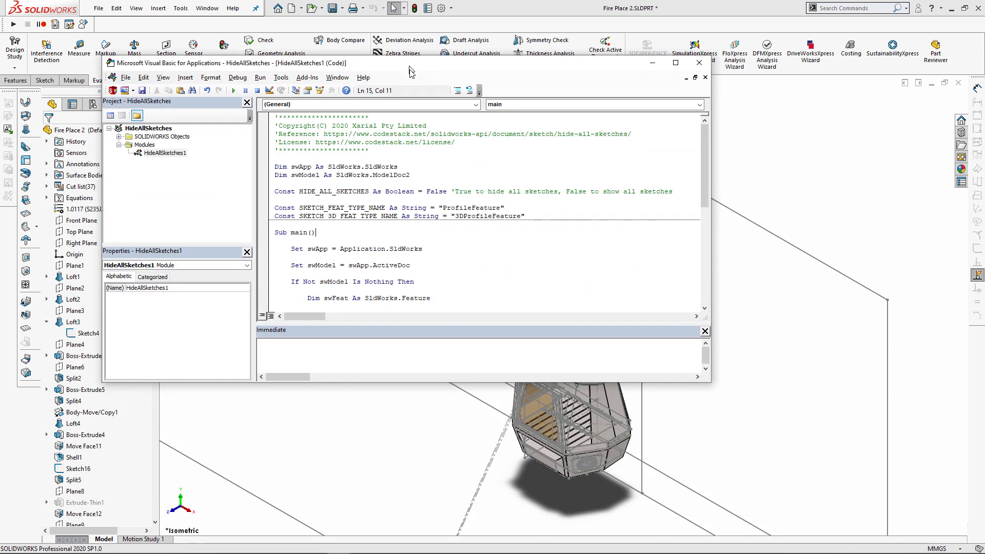
{"action": "double_click", "coordinate": [436, 199]}
{"action": "type", "text": "true"}
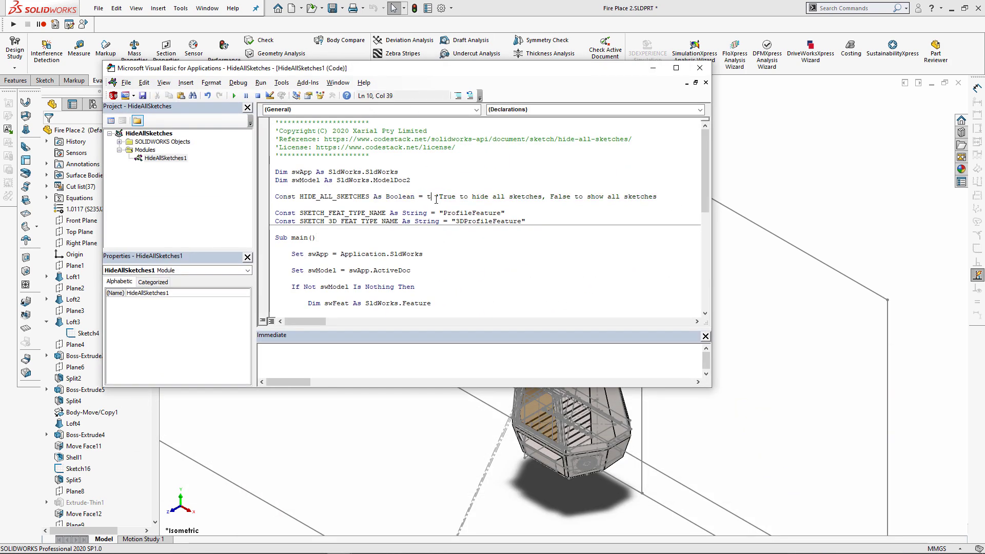
{"action": "left_click", "coordinate": [322, 238]}
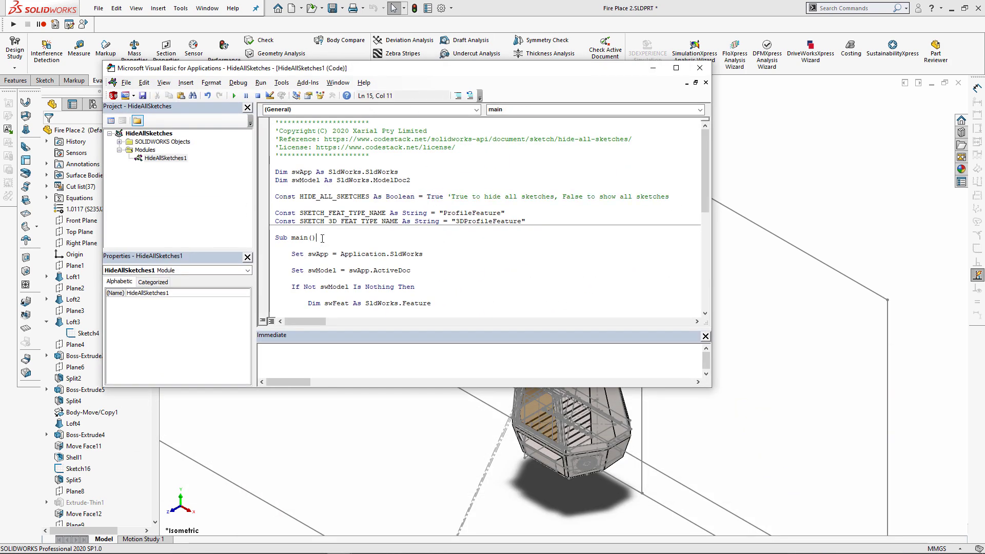
{"action": "left_click", "coordinate": [234, 95]}
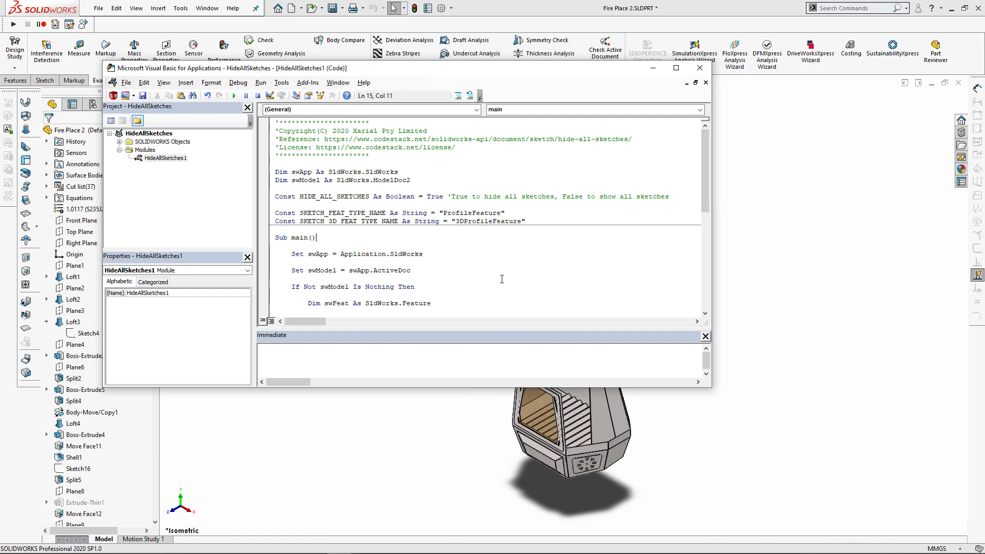
{"action": "left_click", "coordinate": [699, 68]}
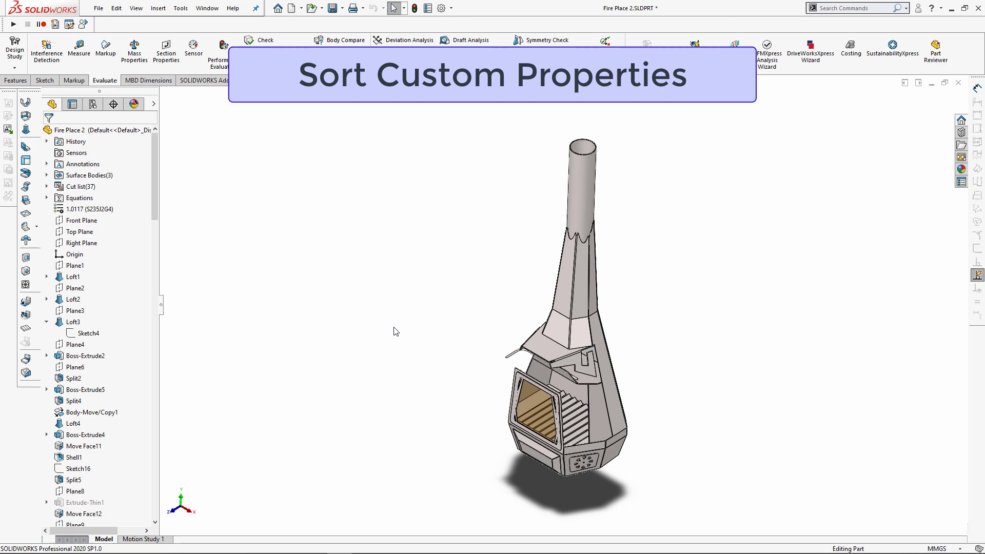
{"action": "left_click", "coordinate": [428, 8]}
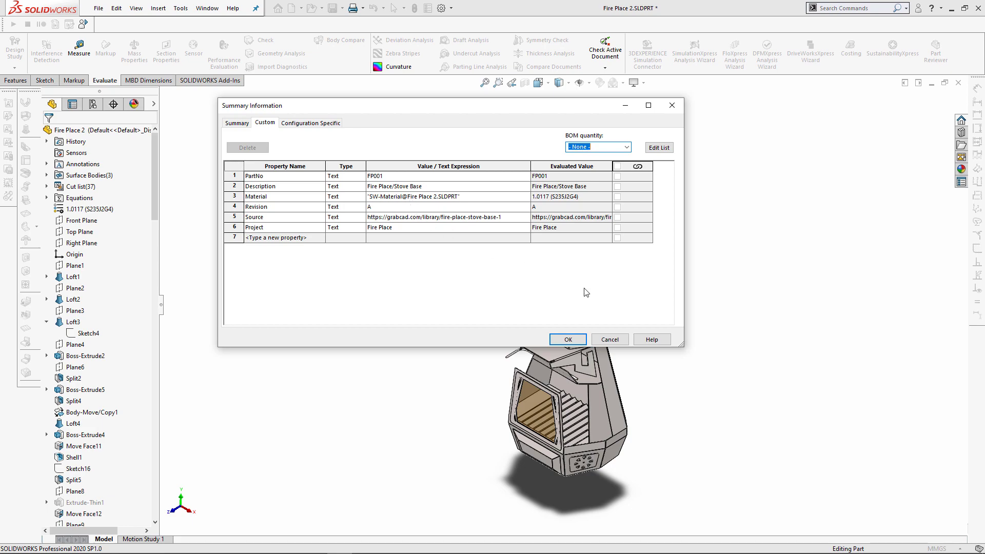
Copy the Sort Custom Properties macro code from CodeStack and switch back to SOLIDWORKS
{"action": "left_click", "coordinate": [610, 339]}
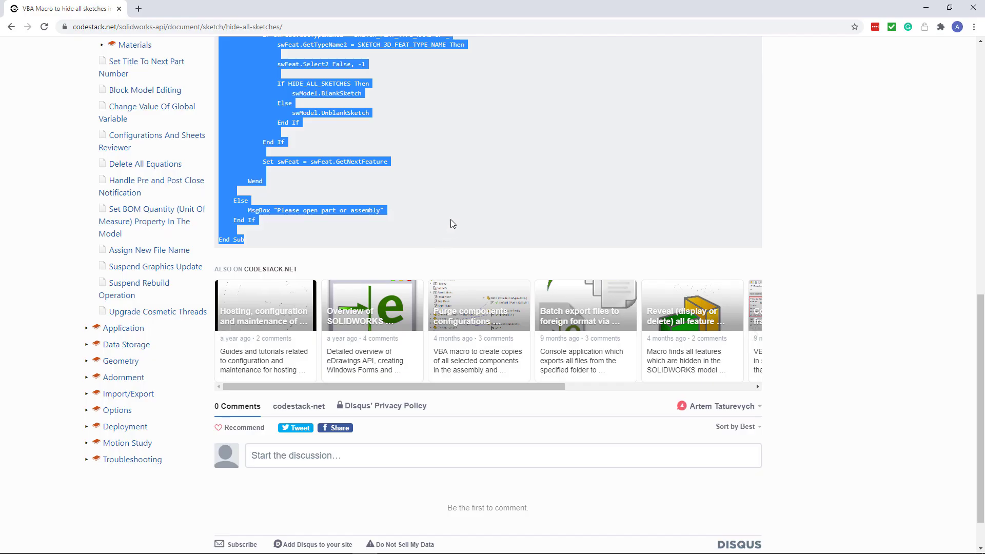
{"action": "scroll", "coordinate": [451, 224], "scroll_direction": "up", "scroll_amount": 10}
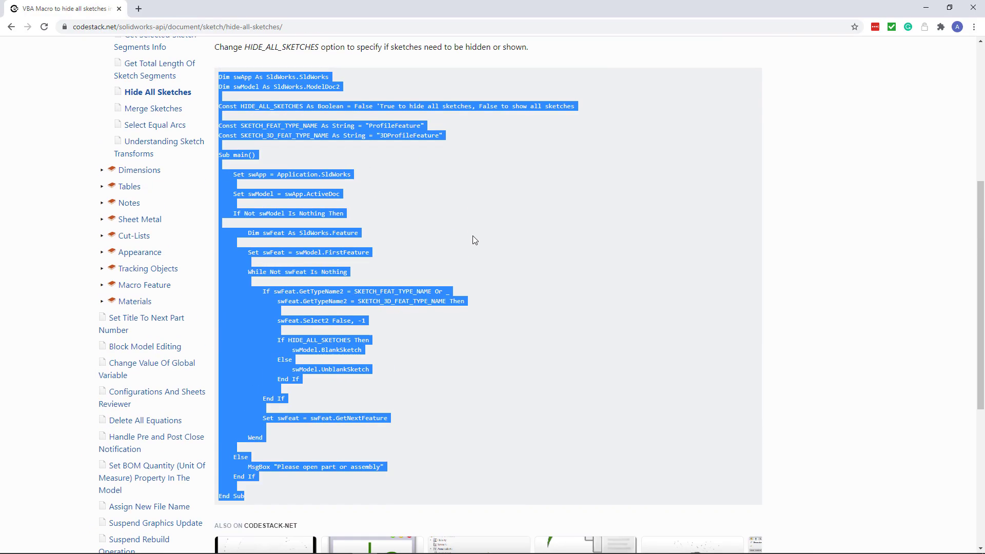
{"action": "left_click", "coordinate": [232, 112]}
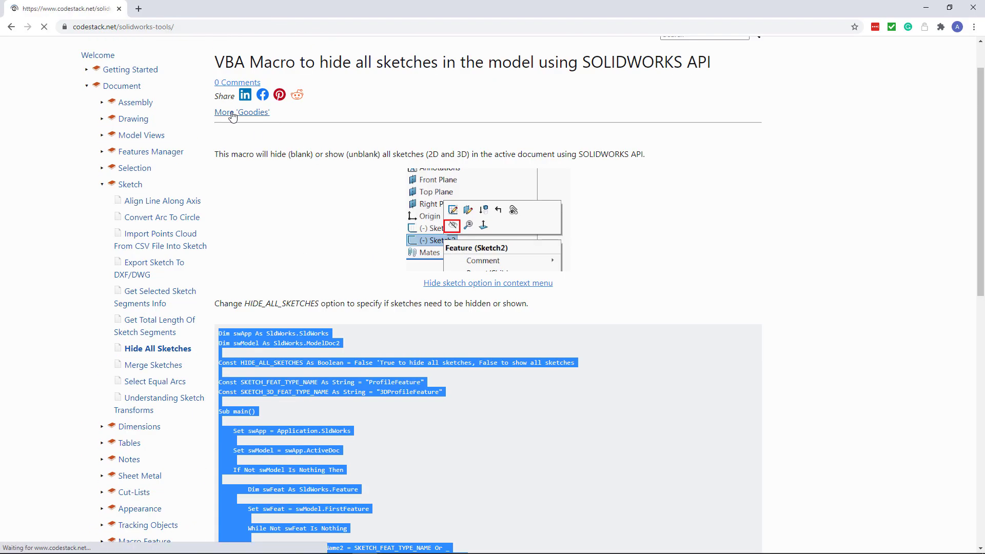
{"action": "scroll", "coordinate": [195, 215], "scroll_direction": "down", "scroll_amount": 8}
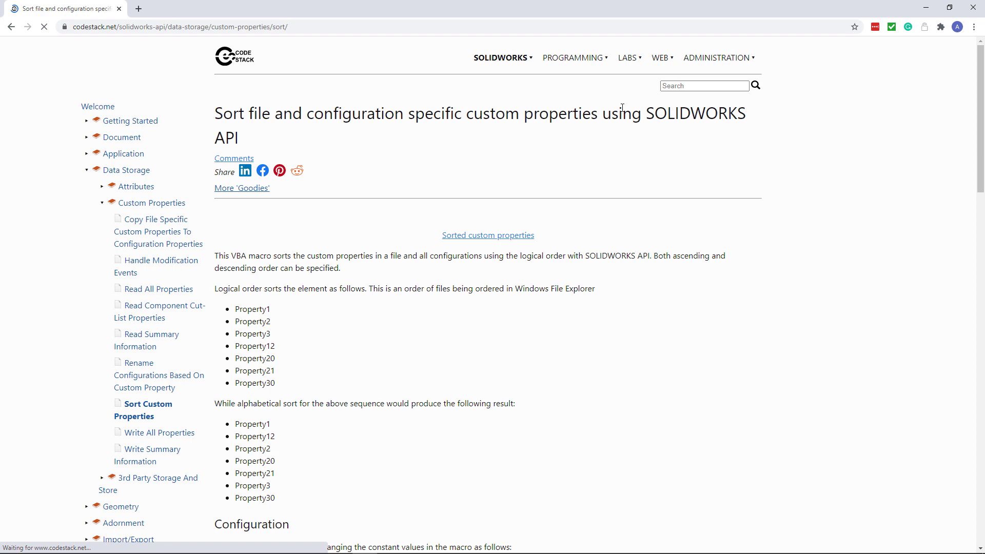
{"action": "scroll", "coordinate": [359, 226], "scroll_direction": "down", "scroll_amount": 12}
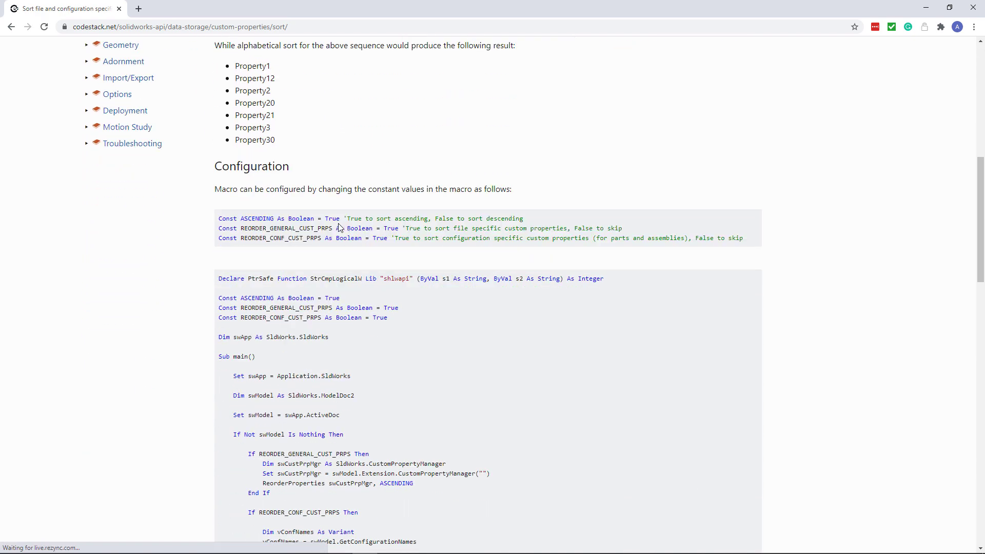
{"action": "left_click_drag", "start_coordinate": [219, 127], "coordinate": [263, 292]}
{"action": "right_click", "coordinate": [258, 232]}
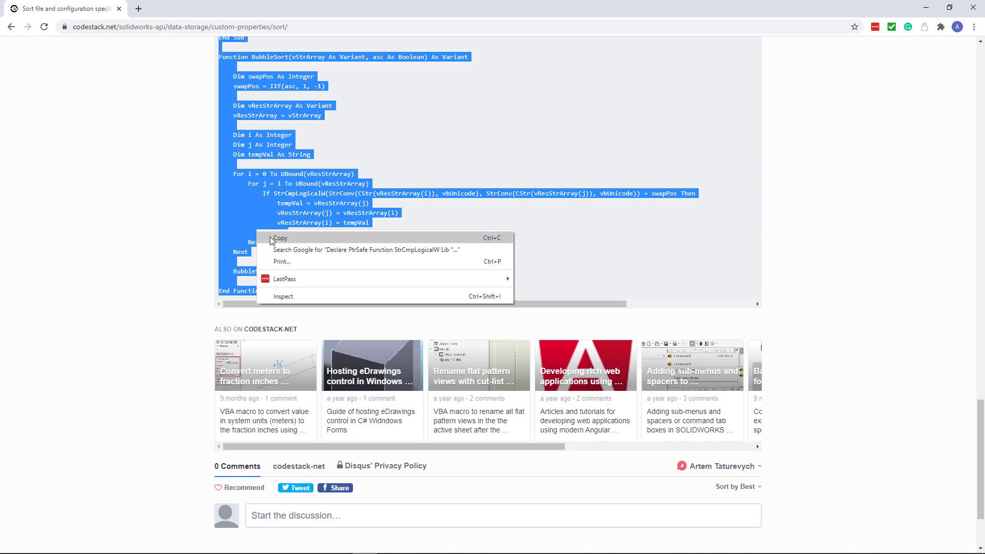
{"action": "left_click", "coordinate": [268, 240]}
{"action": "key", "text": "alt+Tab"}
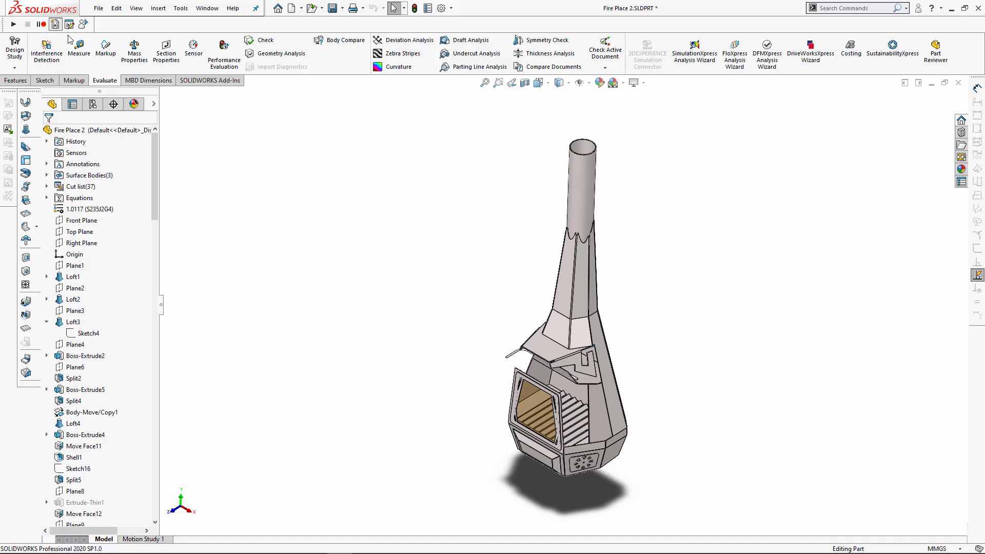
Create a new macro file named SortCustomProperties
{"action": "left_click", "coordinate": [55, 24]}
{"action": "type", "text": "SortCustomProperties.swp"}
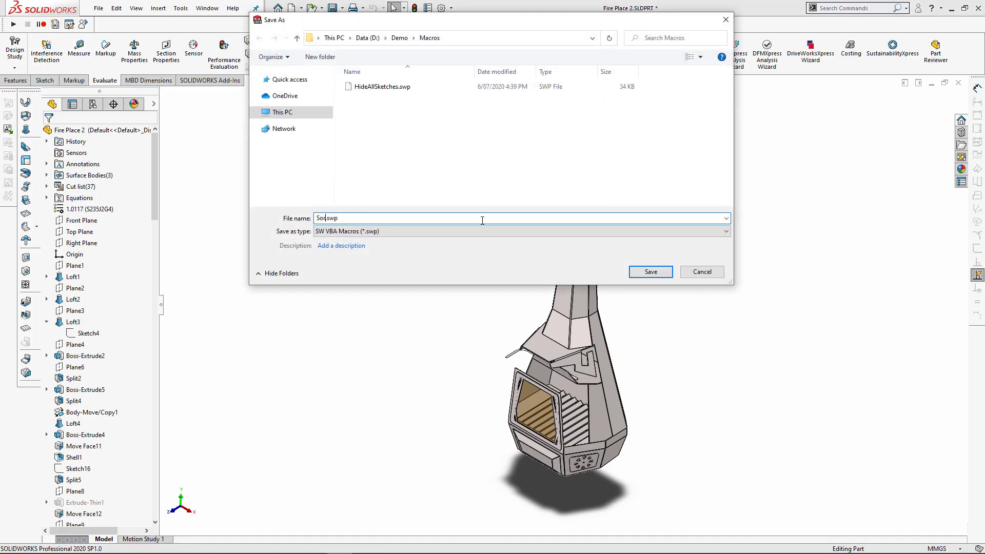
{"action": "left_click", "coordinate": [650, 271]}
Paste the copied sorting code over the template, run main, and open the custom properties to verify
{"action": "key", "text": "ctrl+a"}
{"action": "right_click", "coordinate": [300, 127]}
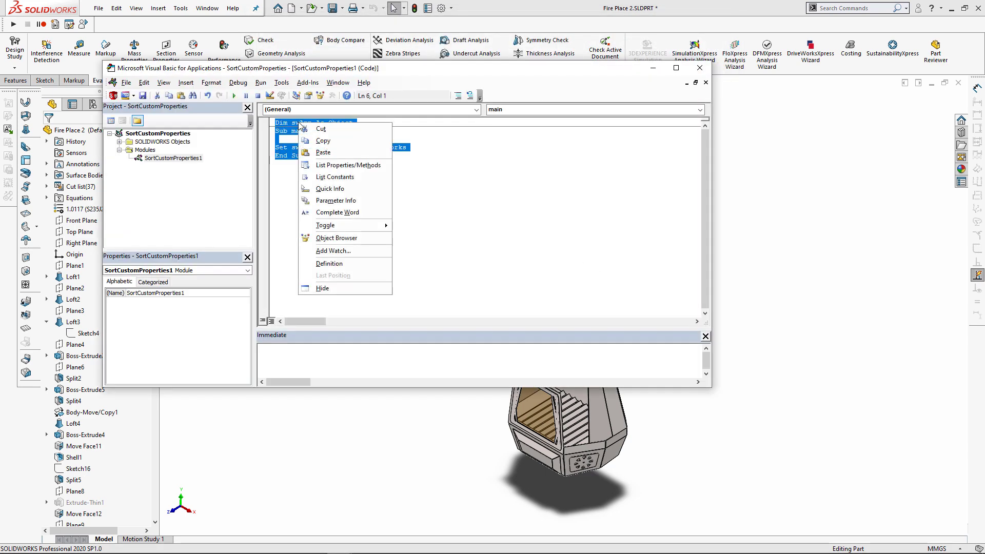
{"action": "left_click", "coordinate": [320, 149]}
{"action": "left_click_drag", "start_coordinate": [705, 292], "coordinate": [705, 138]}
{"action": "left_click", "coordinate": [328, 237]}
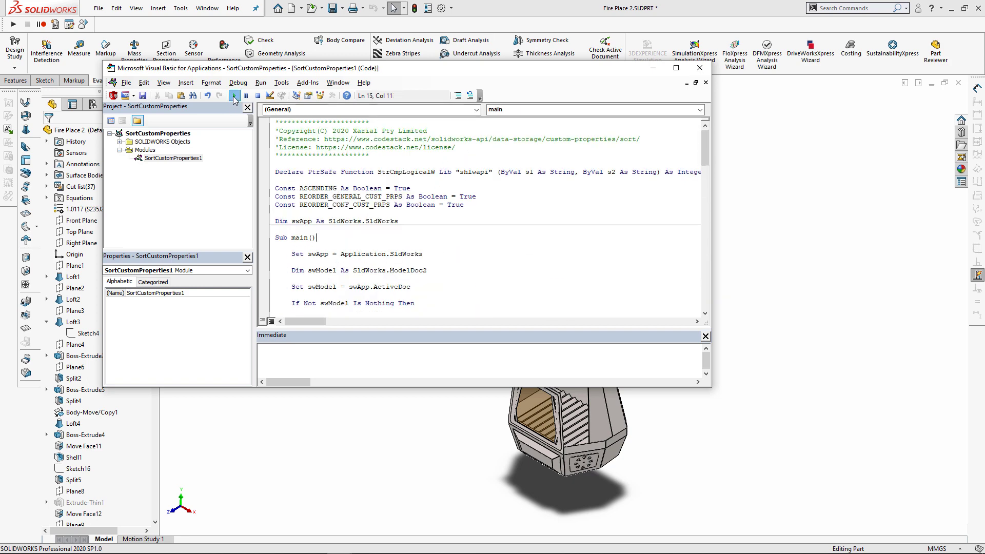
{"action": "left_click", "coordinate": [234, 96]}
{"action": "left_click", "coordinate": [343, 27]}
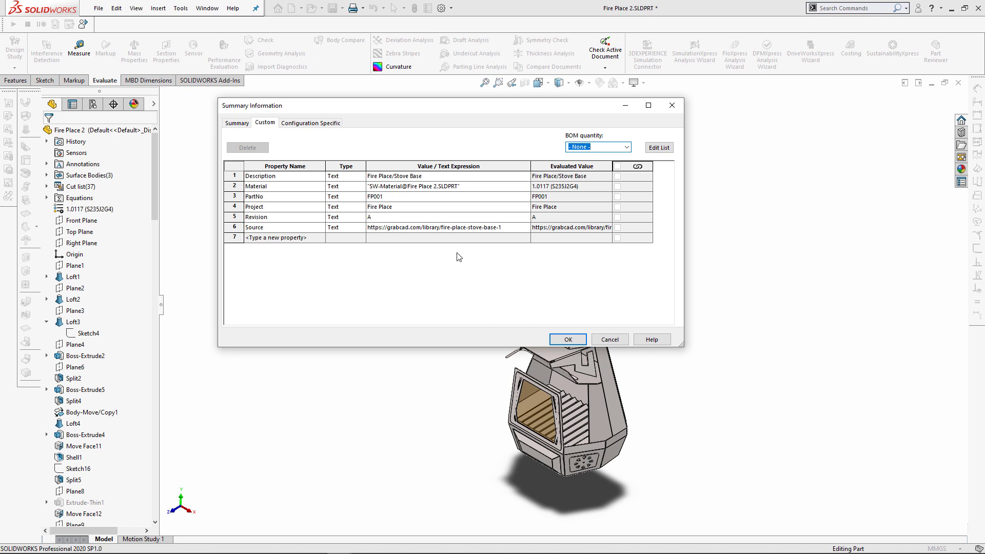
Accept the sorted custom properties with OK in the Summary Information dialog
{"action": "left_click", "coordinate": [567, 339]}
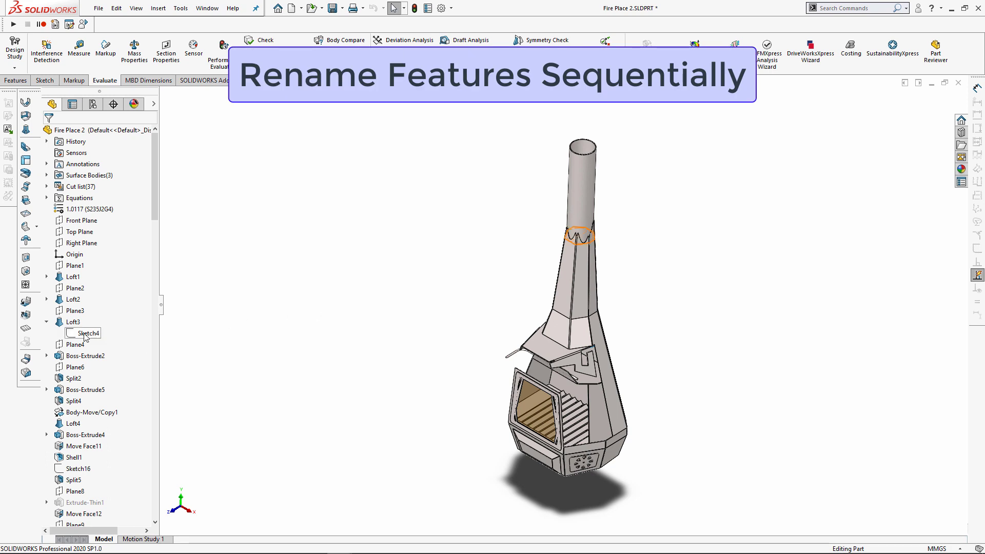
Collapse Loft3 and select Boss-Extrude2, Boss-Extrude5 and Boss-Extrude4 to view their sketches
{"action": "left_click", "coordinate": [47, 323]}
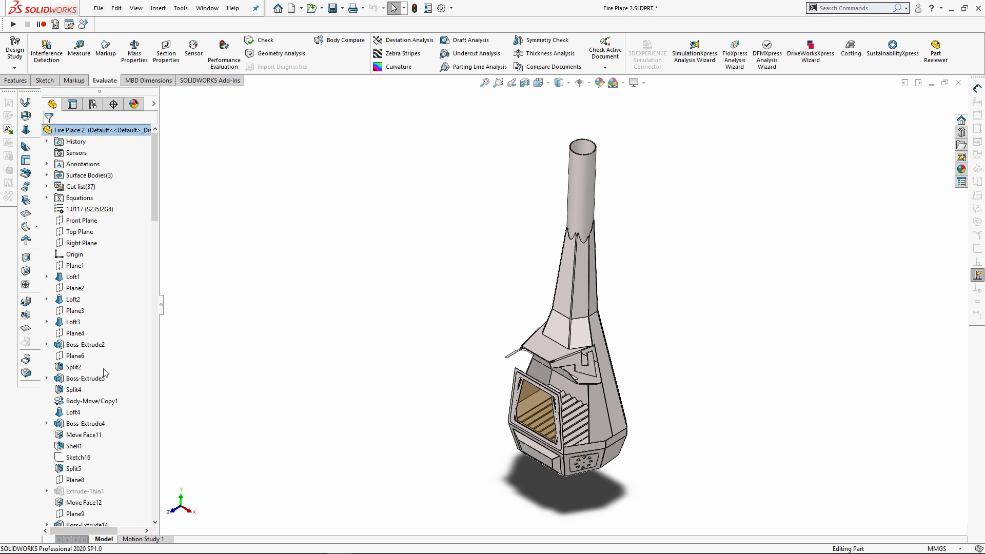
{"action": "left_click", "coordinate": [98, 348]}
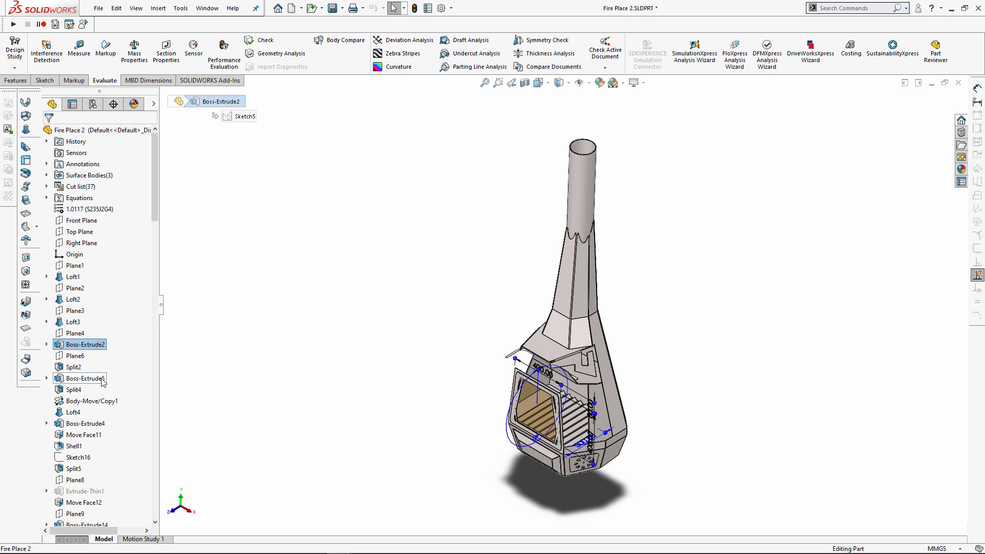
{"action": "left_click", "coordinate": [102, 382]}
{"action": "scroll", "coordinate": [102, 399], "scroll_direction": "down", "scroll_amount": 1}
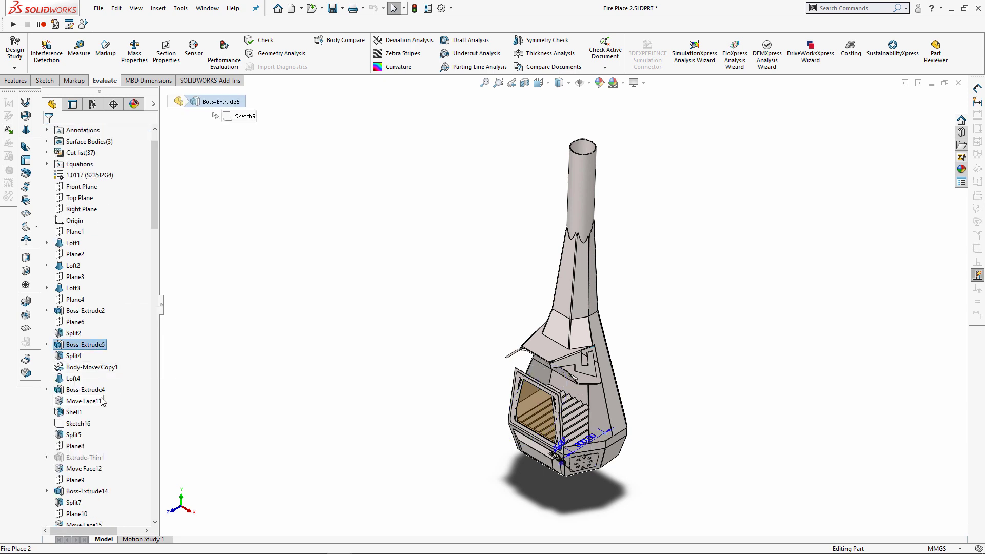
{"action": "left_click", "coordinate": [86, 390]}
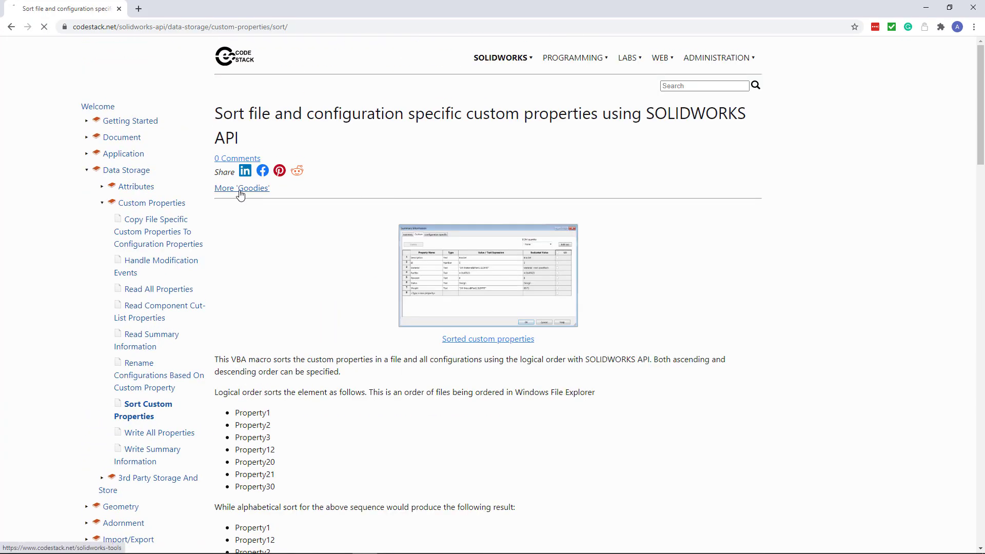
Find Rename All Features Sequentially under the Macro Library's Model category and copy its code
{"action": "left_click", "coordinate": [239, 195]}
{"action": "scroll", "coordinate": [236, 257], "scroll_direction": "down", "scroll_amount": 7}
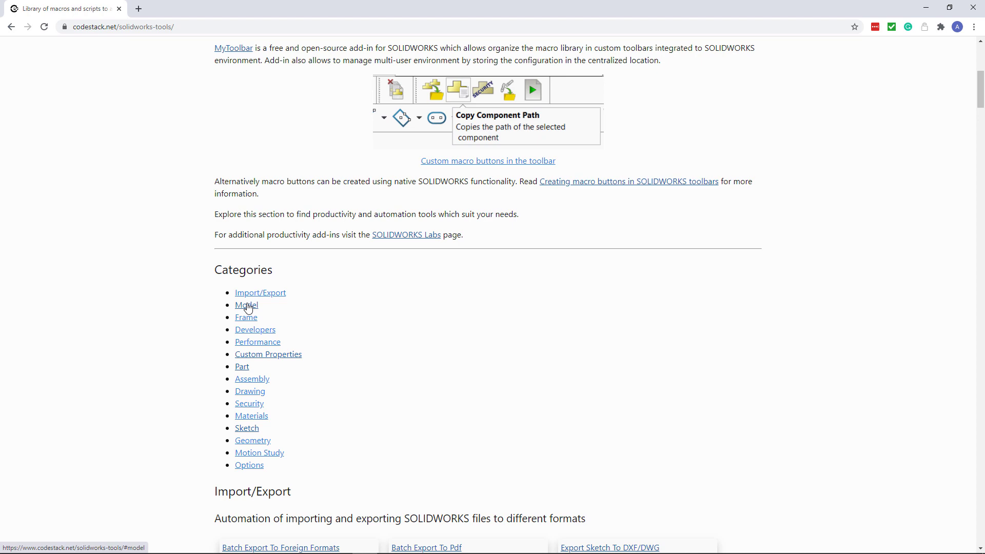
{"action": "left_click", "coordinate": [249, 307]}
{"action": "scroll", "coordinate": [248, 305], "scroll_direction": "down", "scroll_amount": 5}
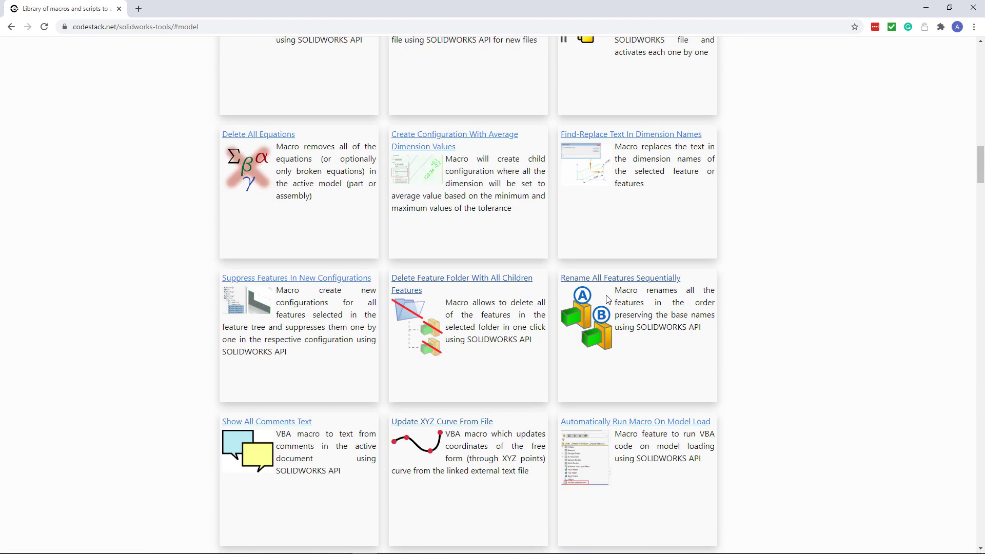
{"action": "left_click", "coordinate": [615, 279]}
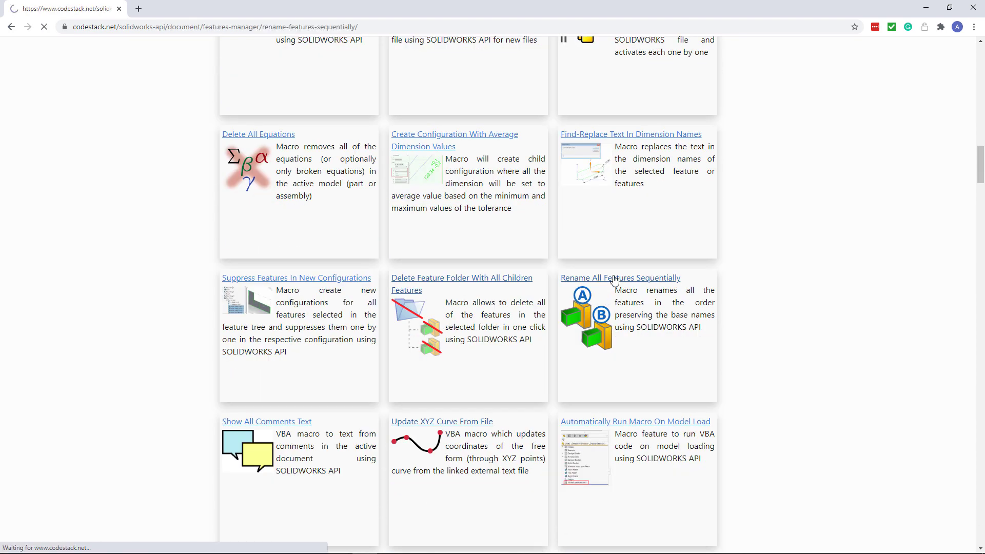
{"action": "scroll", "coordinate": [574, 291], "scroll_direction": "down", "scroll_amount": 2}
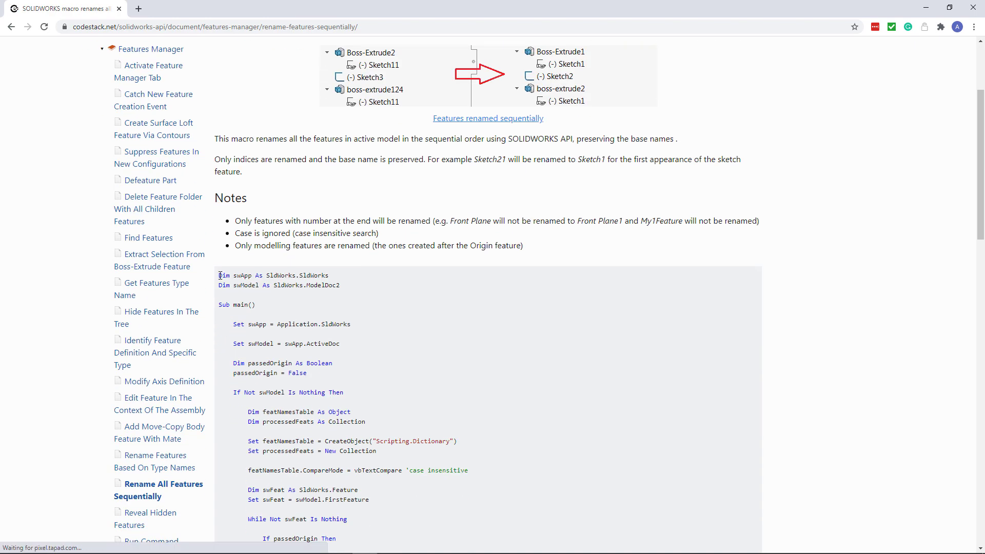
{"action": "scroll", "coordinate": [287, 259], "scroll_direction": "down", "scroll_amount": 18}
{"action": "left_click_drag", "start_coordinate": [220, 275], "coordinate": [274, 366]}
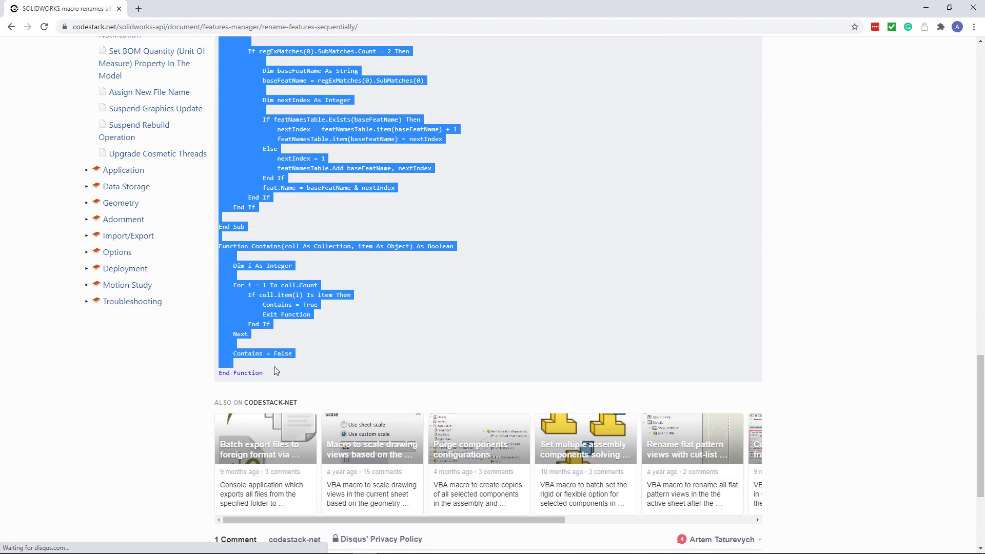
{"action": "right_click", "coordinate": [253, 298]}
{"action": "left_click", "coordinate": [276, 299]}
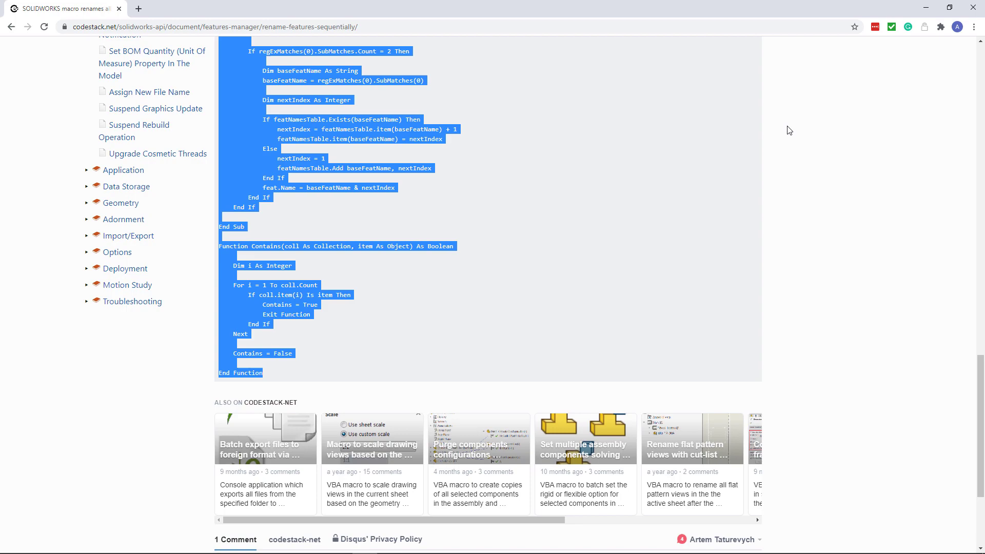
Back in SOLIDWORKS, create a new macro file named RenameFeatures
{"action": "left_click", "coordinate": [926, 7]}
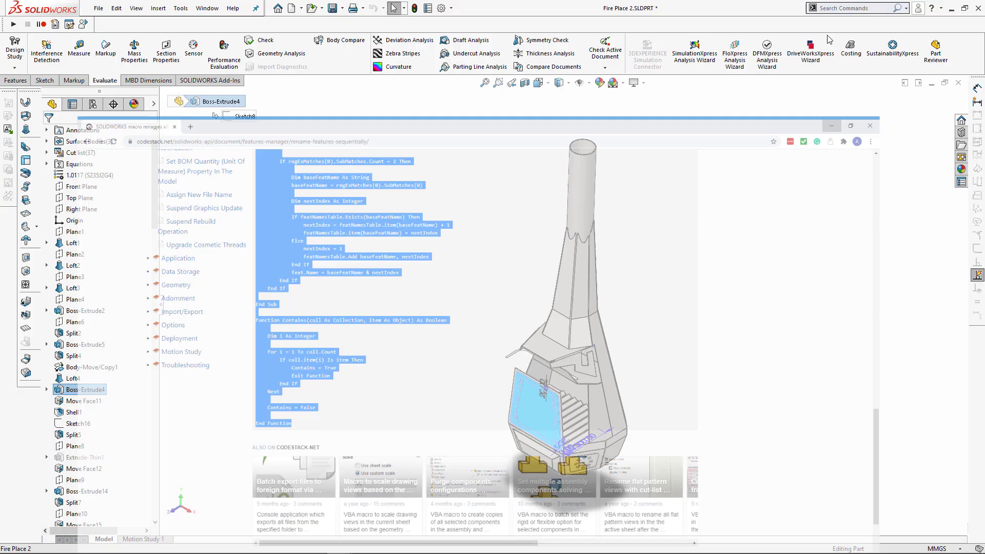
{"action": "left_click", "coordinate": [56, 24]}
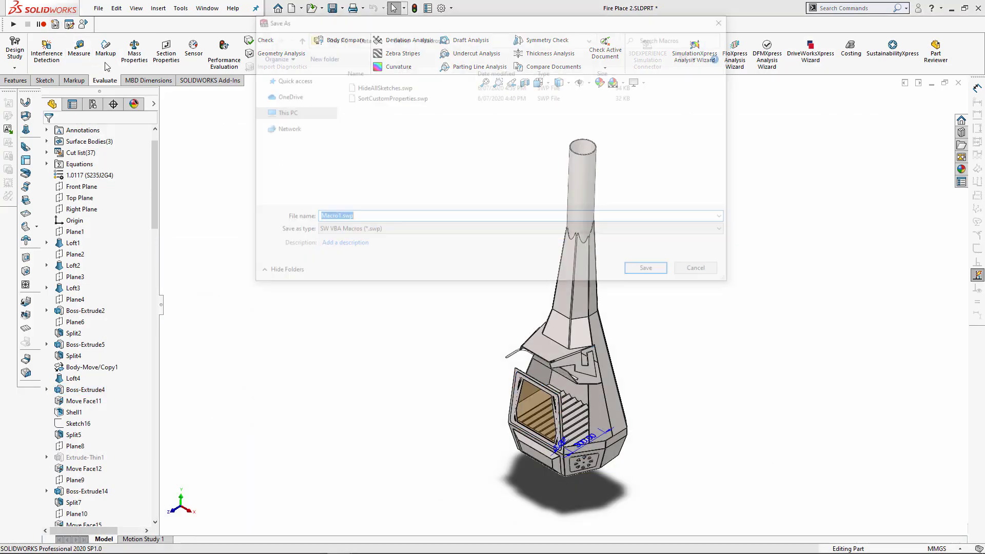
{"action": "type", "text": "RenameFeatures"}
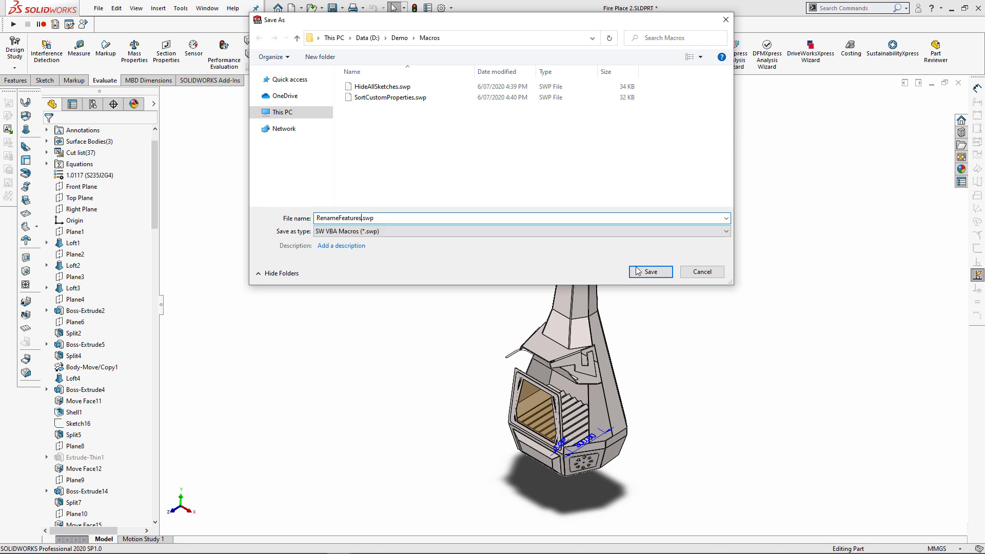
{"action": "left_click", "coordinate": [649, 271]}
Paste the copied renaming code and run main, renumbering features like Boss-Extrude1 to Boss-Extrude4
{"action": "key", "text": "ctrl+a"}
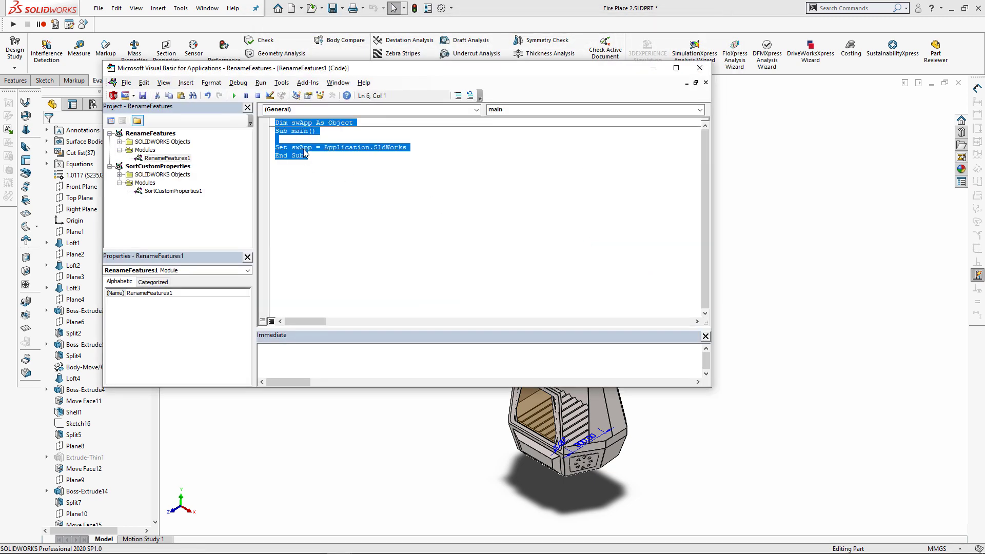
{"action": "right_click", "coordinate": [305, 152]}
{"action": "left_click", "coordinate": [327, 179]}
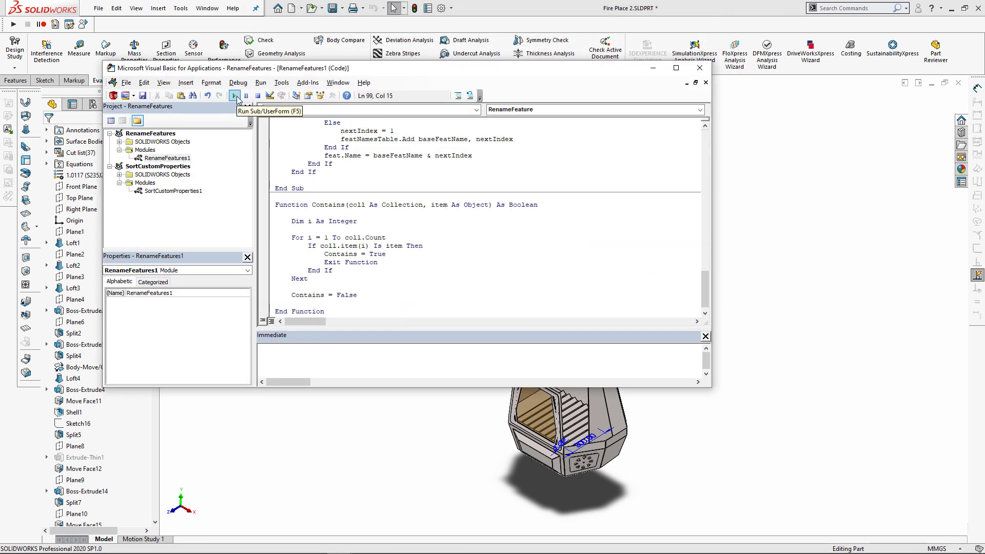
{"action": "left_click", "coordinate": [235, 96]}
{"action": "left_click", "coordinate": [569, 166]}
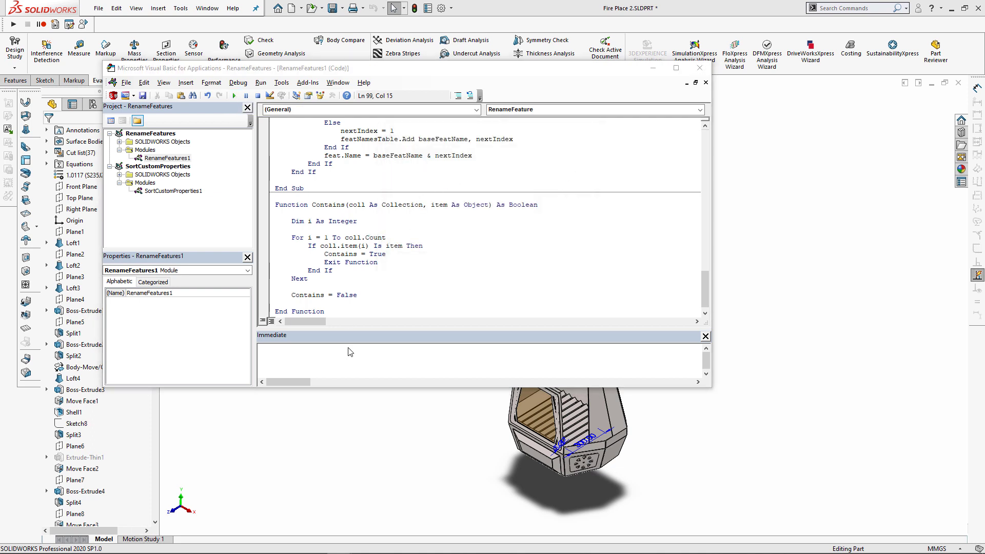
{"action": "left_click", "coordinate": [343, 422]}
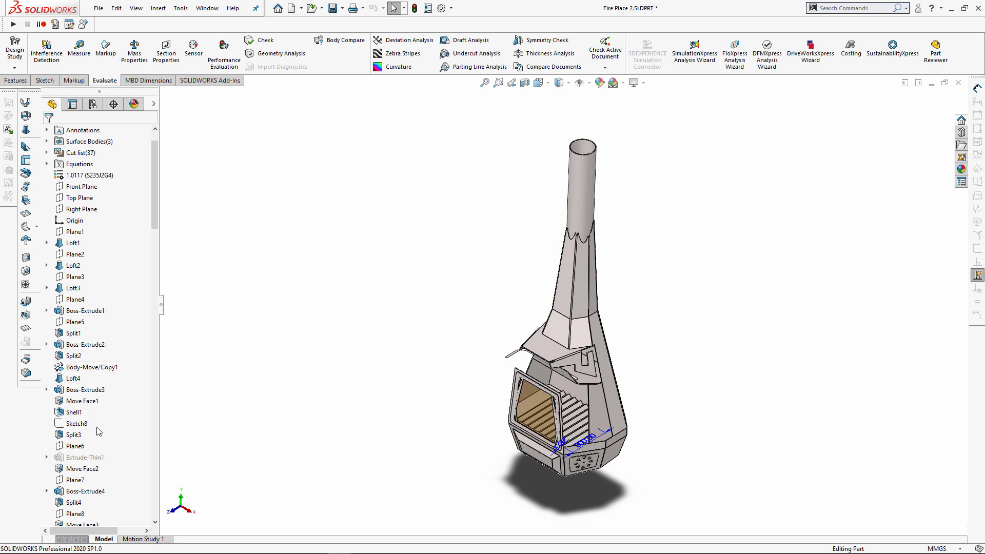
Open Cut-List-Item1's properties and summarize PARTNO for all items (SM-001-A, D12-84, SM-002)
{"action": "scroll", "coordinate": [98, 442], "scroll_direction": "down", "scroll_amount": 2}
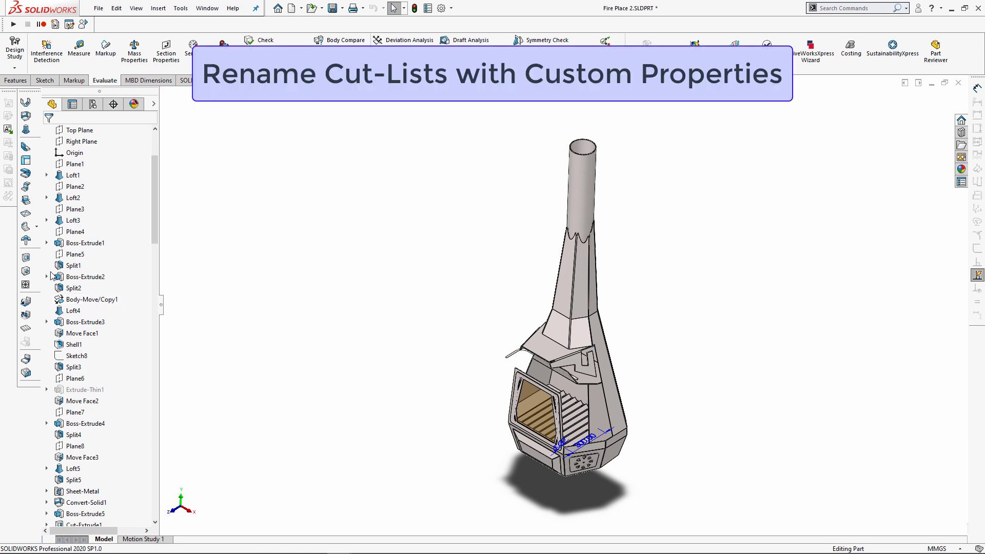
{"action": "scroll", "coordinate": [110, 277], "scroll_direction": "up", "scroll_amount": 3}
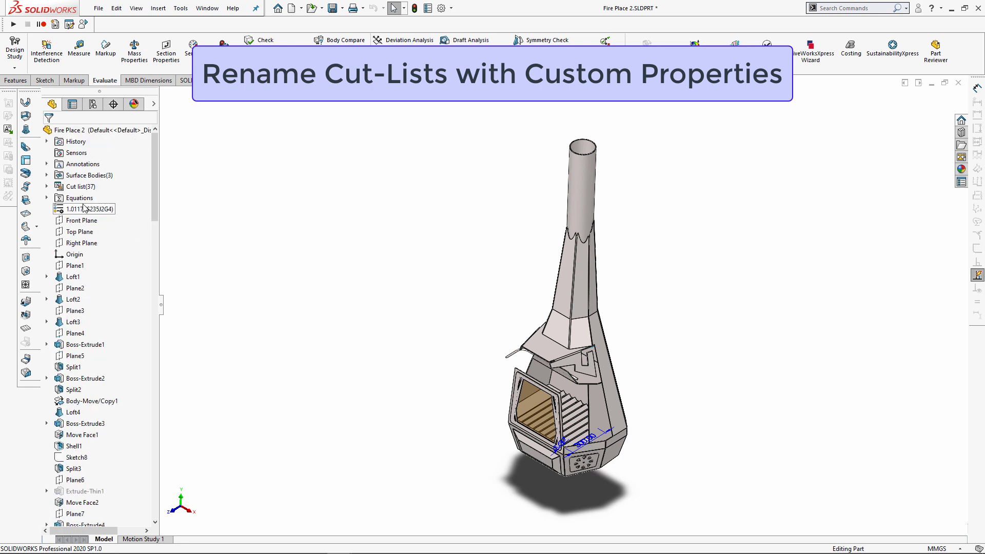
{"action": "left_click", "coordinate": [46, 186]}
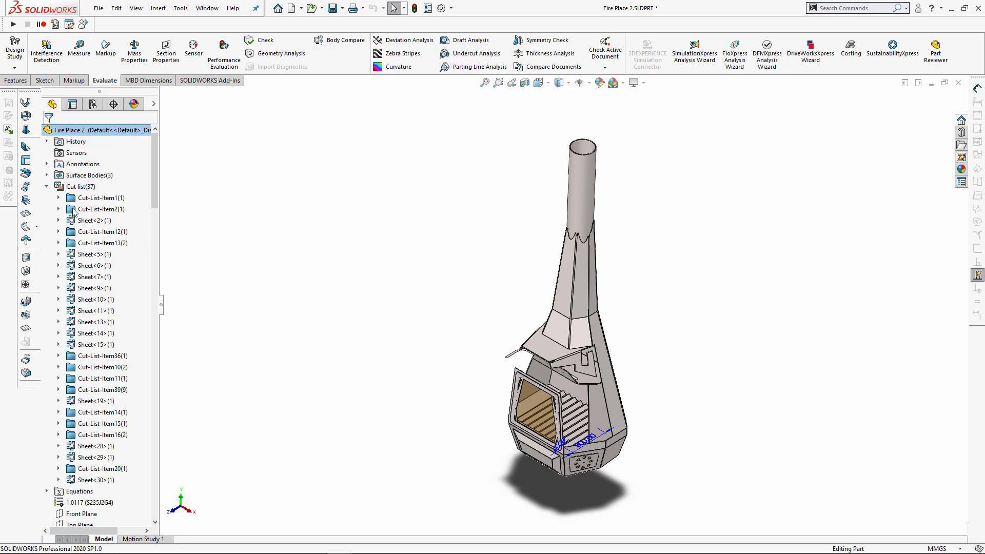
{"action": "right_click", "coordinate": [116, 198]}
{"action": "left_click", "coordinate": [139, 214]}
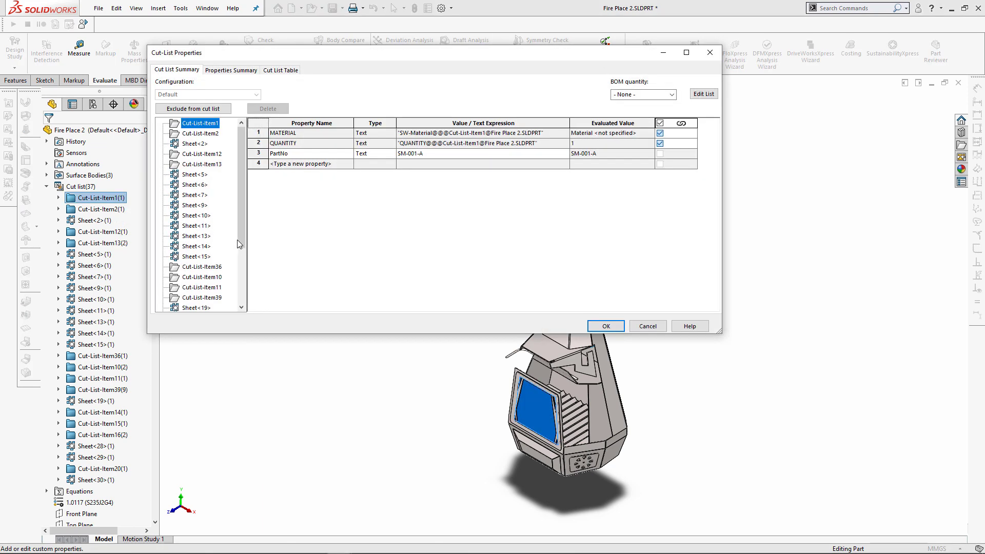
{"action": "left_click", "coordinate": [238, 73]}
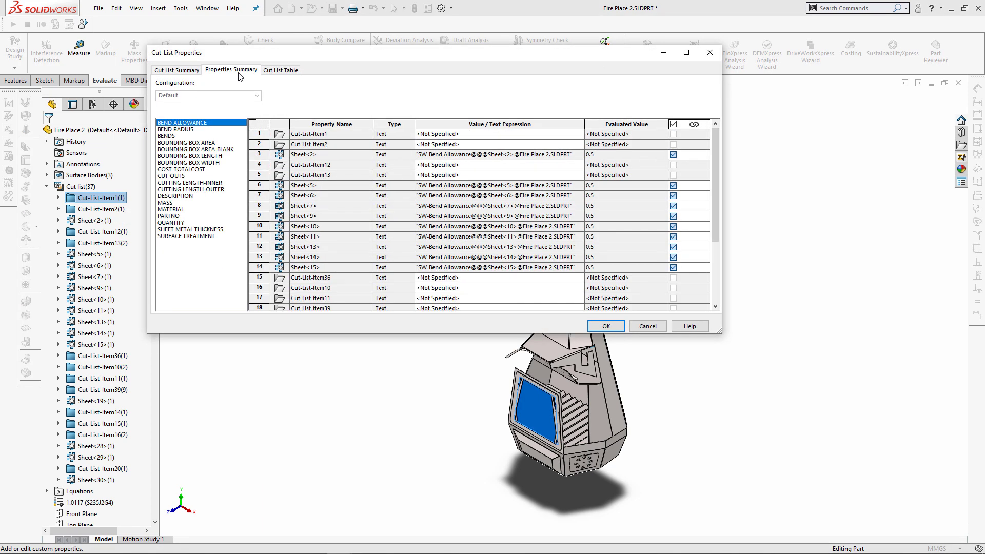
{"action": "left_click", "coordinate": [174, 216]}
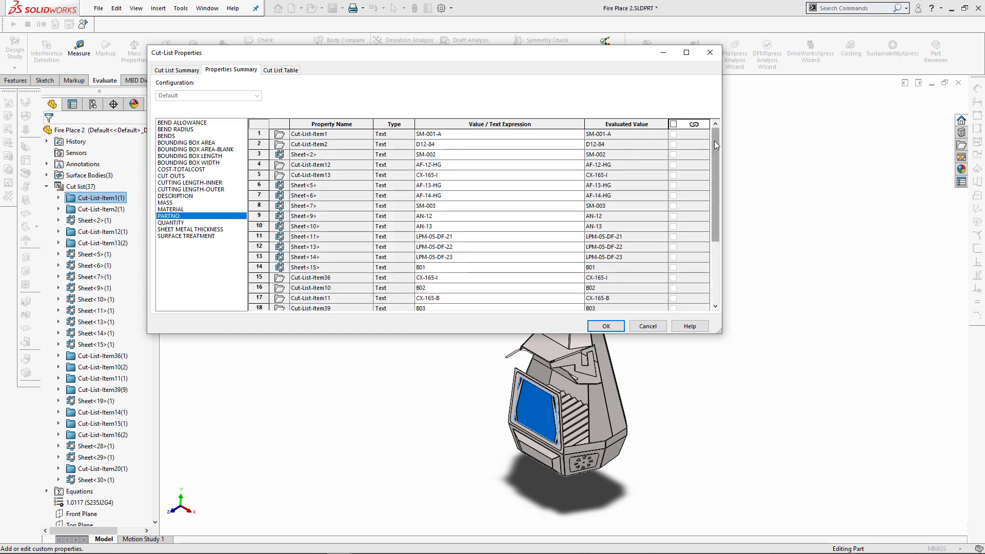
{"action": "mouse_move", "coordinate": [714, 141]}
{"action": "left_mouse_down"}
{"action": "mouse_move", "coordinate": [717, 207]}
{"action": "mouse_move", "coordinate": [712, 136]}
{"action": "left_mouse_up"}
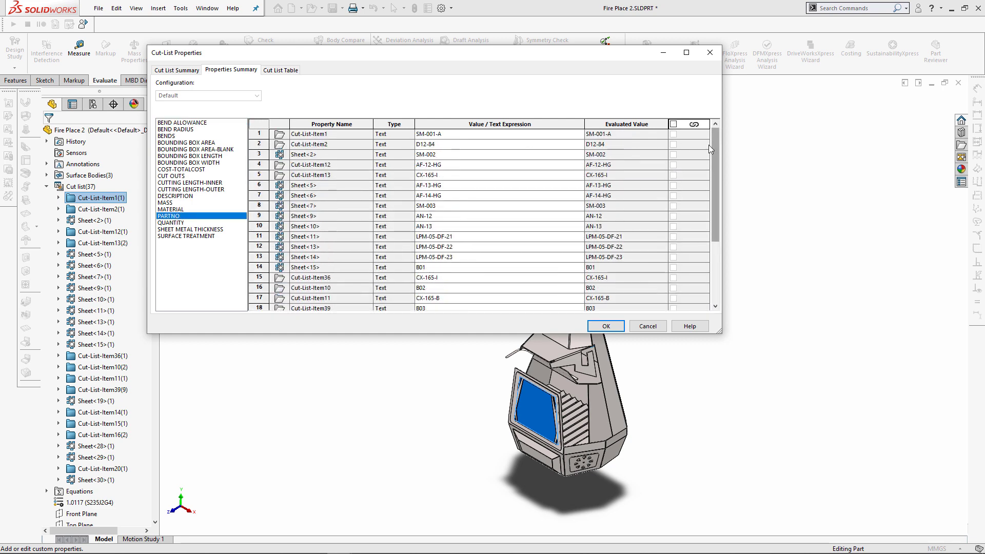
Close the cut-list properties and open the Rename Cut List Features article in CodeStack's macro library
{"action": "left_click", "coordinate": [647, 325]}
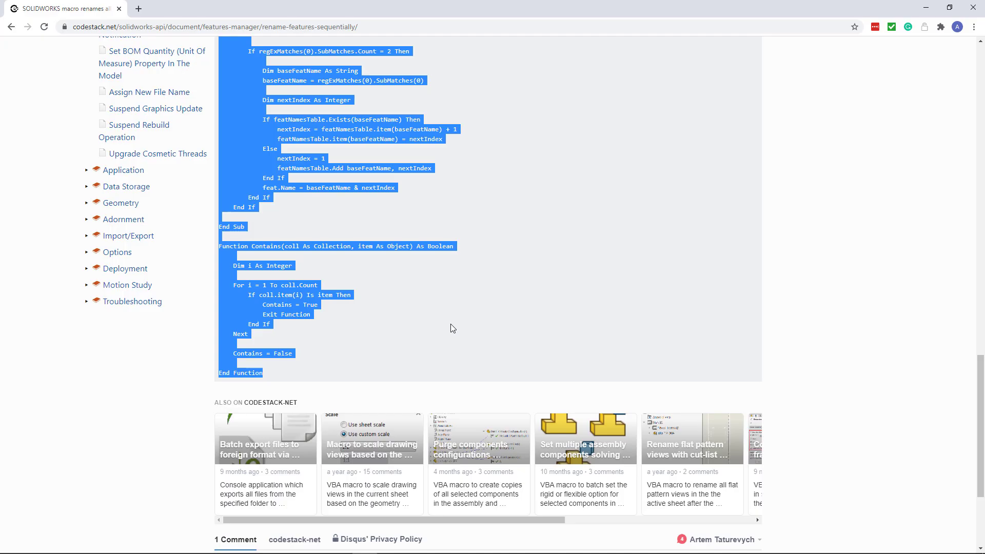
{"action": "scroll", "coordinate": [453, 327], "scroll_direction": "up", "scroll_amount": 20}
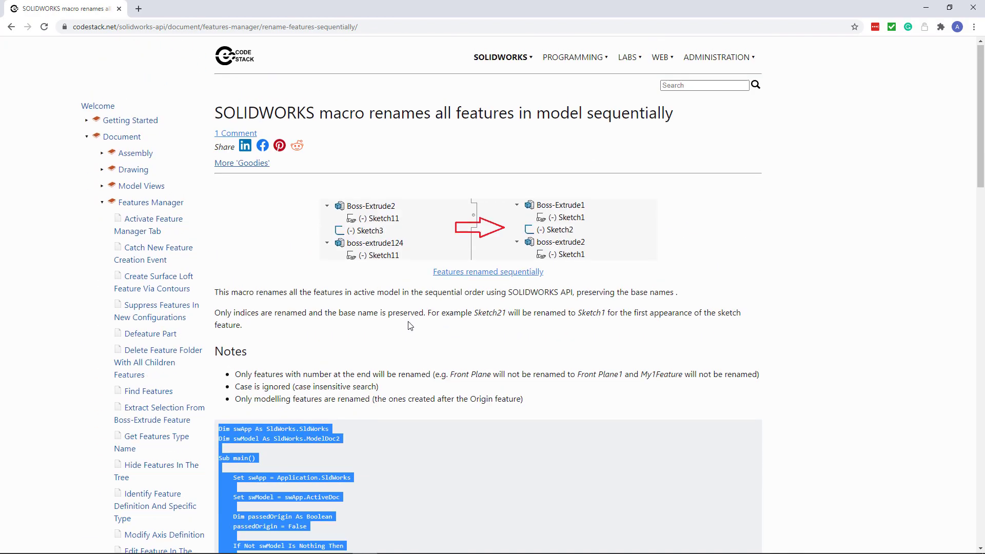
{"action": "mouse_move", "coordinate": [500, 58]}
{"action": "left_click", "coordinate": [434, 159]}
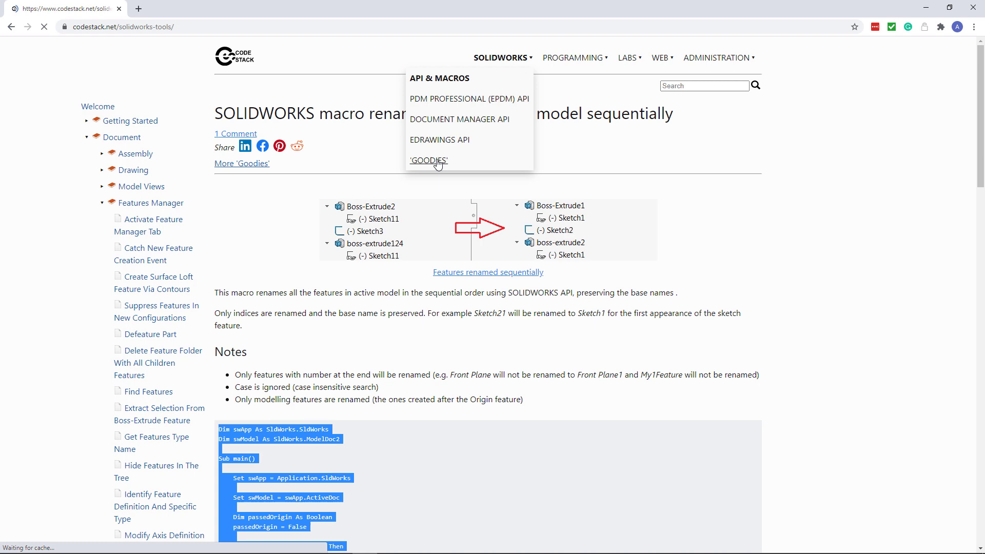
{"action": "scroll", "coordinate": [437, 165], "scroll_direction": "down", "scroll_amount": 6}
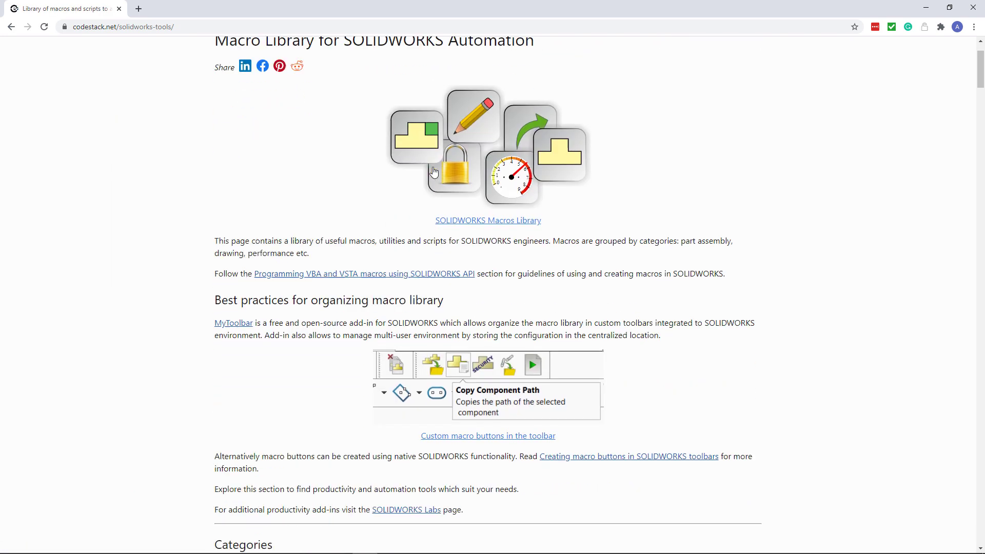
{"action": "scroll", "coordinate": [434, 171], "scroll_direction": "down", "scroll_amount": 3}
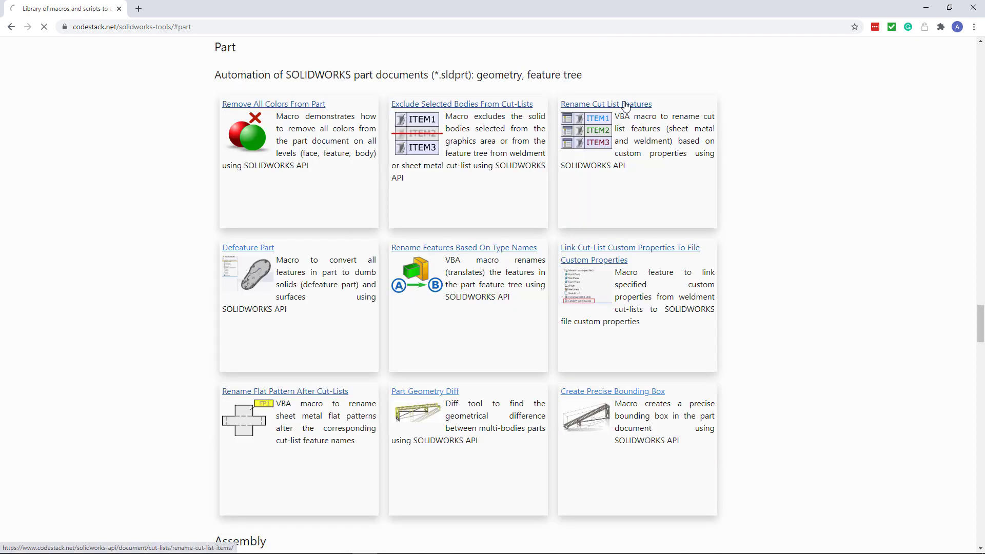
{"action": "left_click", "coordinate": [625, 106]}
Select the full Rename Cut List Features macro code and copy it
{"action": "scroll", "coordinate": [559, 207], "scroll_direction": "down", "scroll_amount": 2}
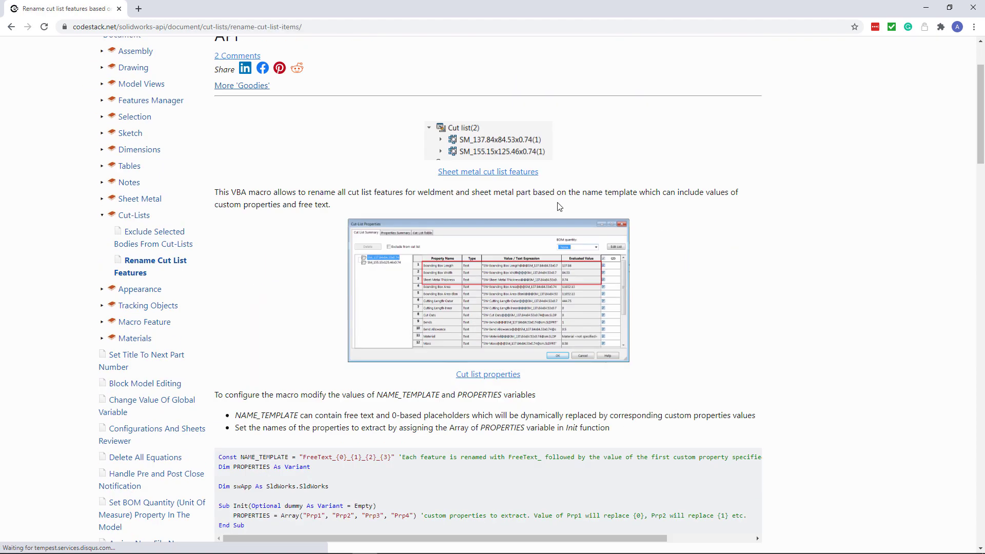
{"action": "scroll", "coordinate": [559, 207], "scroll_direction": "down", "scroll_amount": 6}
{"action": "left_click_drag", "start_coordinate": [312, 242], "coordinate": [293, 416]}
{"action": "scroll", "coordinate": [353, 430], "scroll_direction": "down", "scroll_amount": 14}
{"action": "scroll", "coordinate": [307, 426], "scroll_direction": "down", "scroll_amount": 10}
{"action": "right_click", "coordinate": [241, 318]}
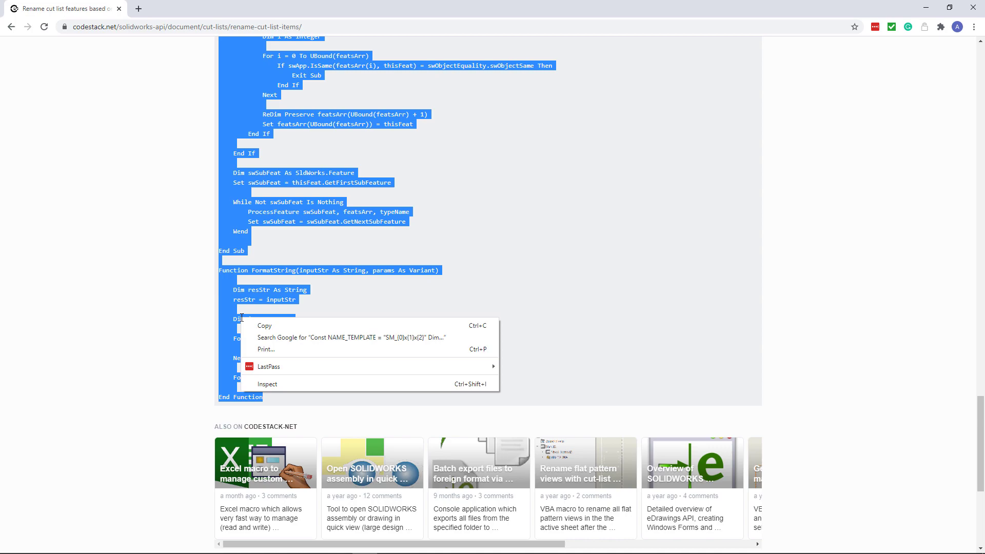
{"action": "left_click", "coordinate": [256, 323]}
Create a new macro named RenameCutLists and paste the copied code over the template
{"action": "left_click", "coordinate": [926, 8]}
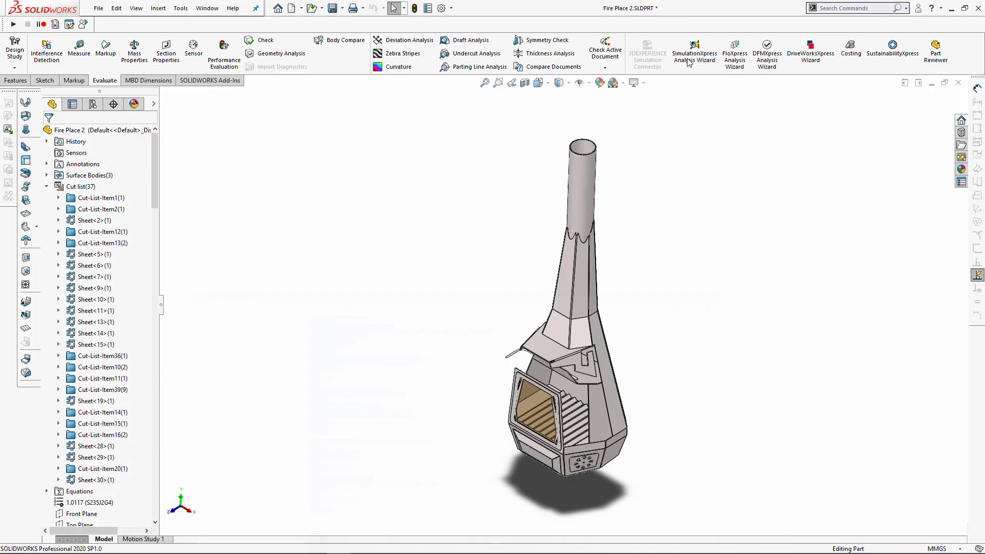
{"action": "left_click", "coordinate": [55, 24]}
{"action": "type", "text": "RenameCutLists.swp"}
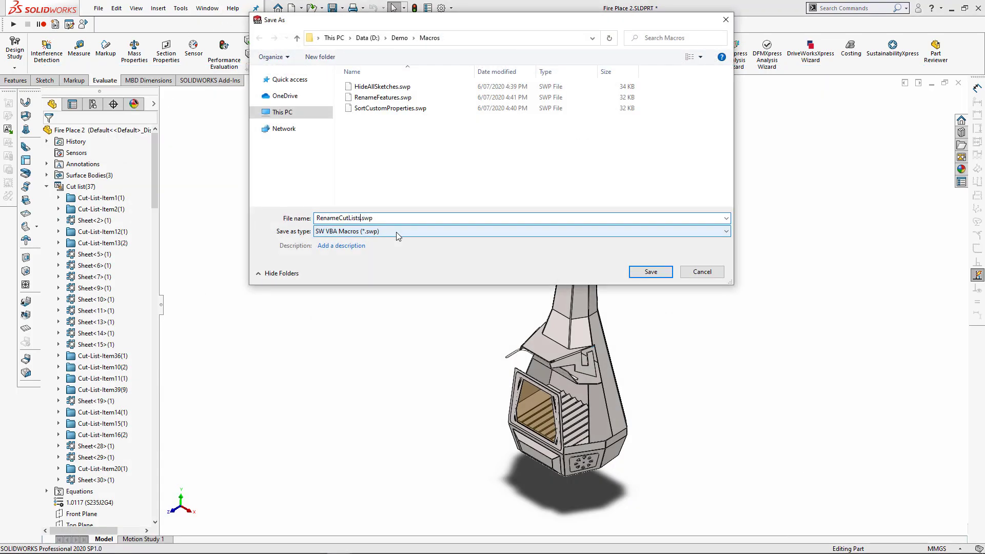
{"action": "key", "text": "Return"}
{"action": "key", "text": "ctrl+a"}
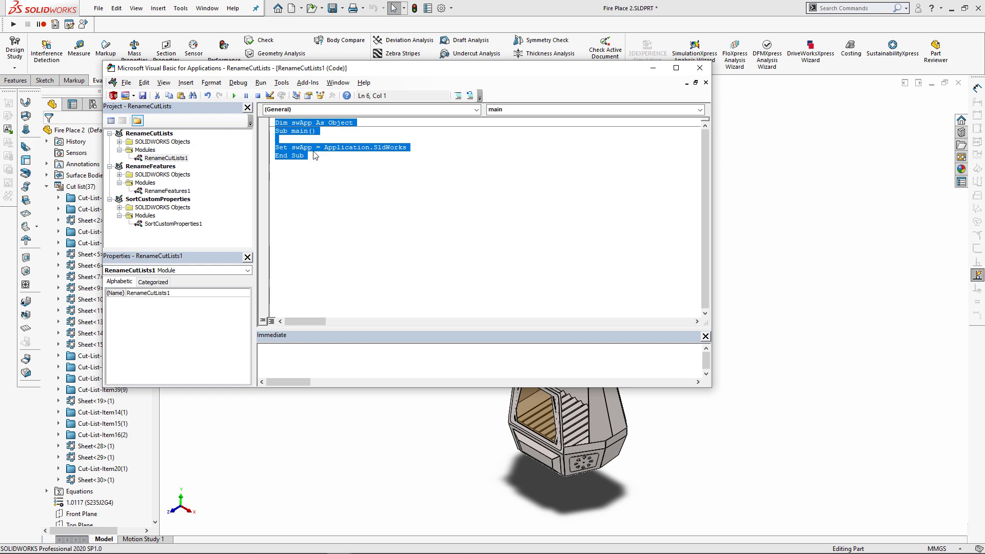
{"action": "right_click", "coordinate": [315, 155]}
{"action": "left_click", "coordinate": [338, 182]}
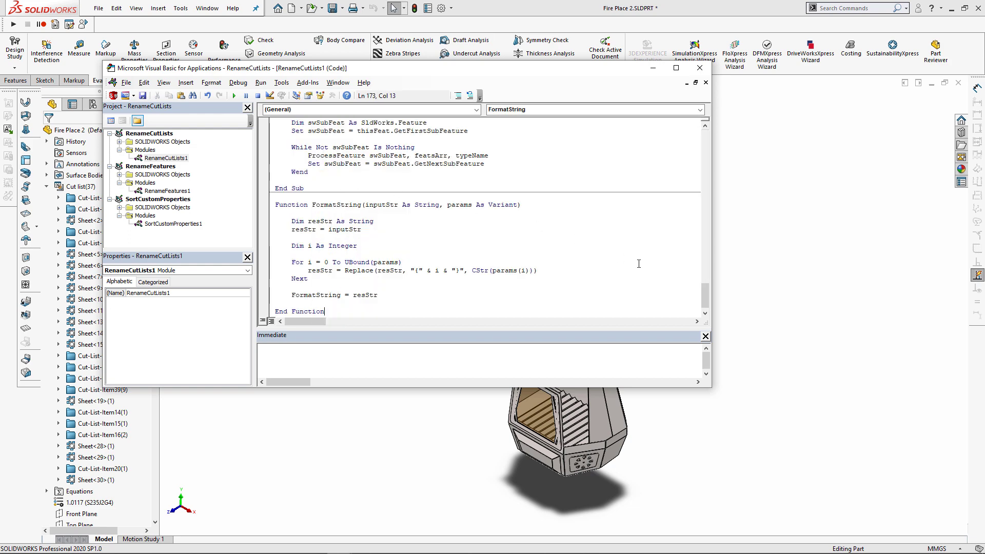
Set PROPERTIES to "PartNo" and reduce NAME_TEMPLATE to "{0}"
{"action": "left_click_drag", "start_coordinate": [705, 292], "coordinate": [705, 142]}
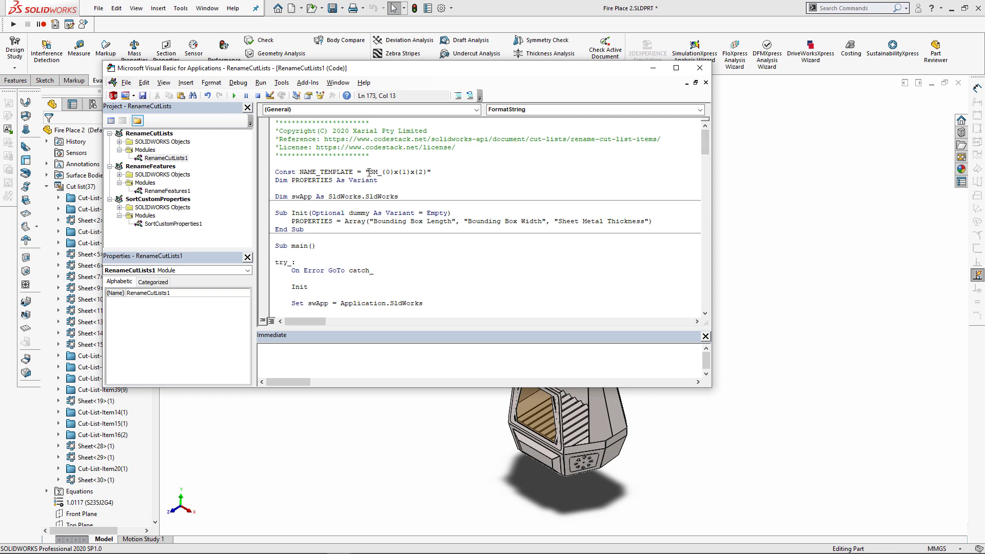
{"action": "left_click", "coordinate": [374, 221]}
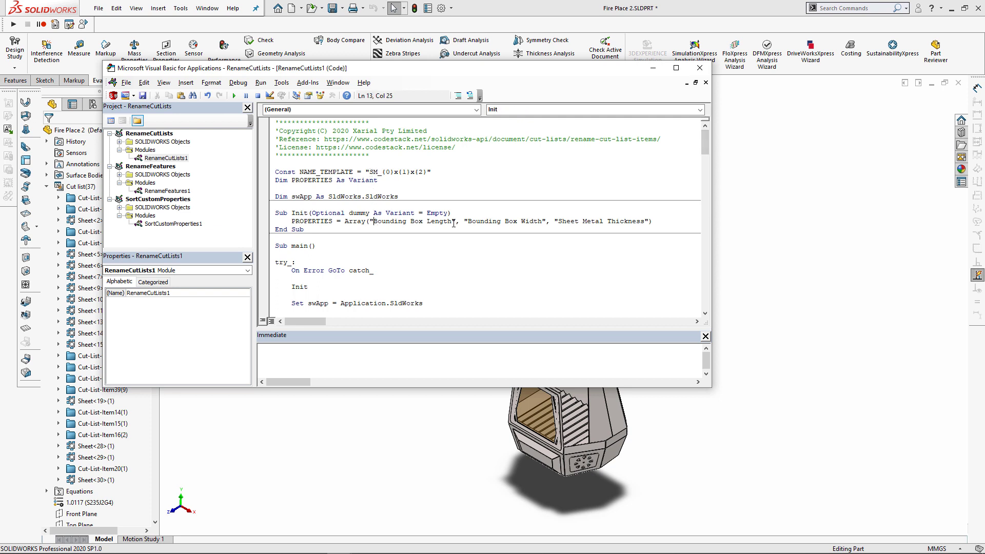
{"action": "left_click", "coordinate": [643, 221], "text": "shift"}
{"action": "type", "text": "PartNo"}
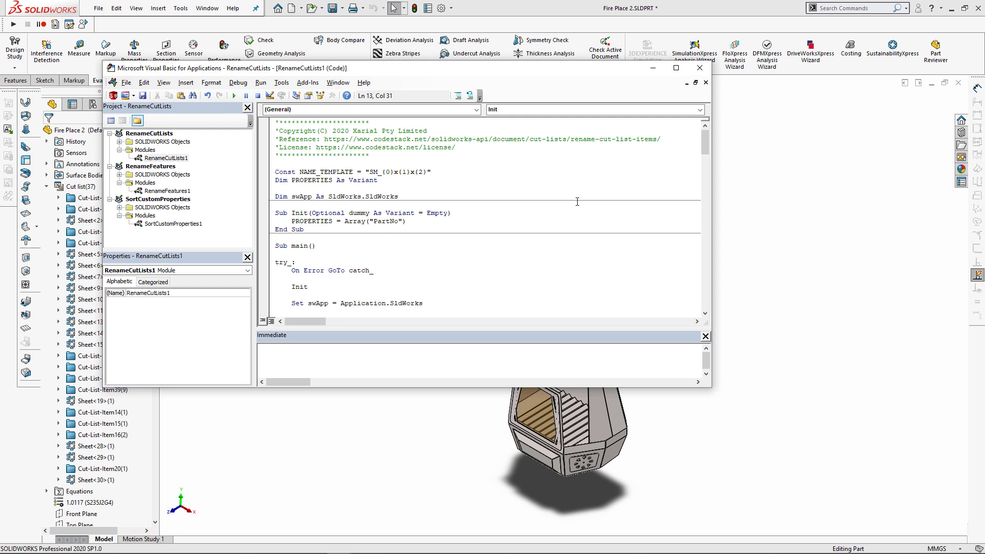
{"action": "left_click_drag", "start_coordinate": [369, 172], "coordinate": [374, 173]}
{"action": "key", "text": "Delete"}
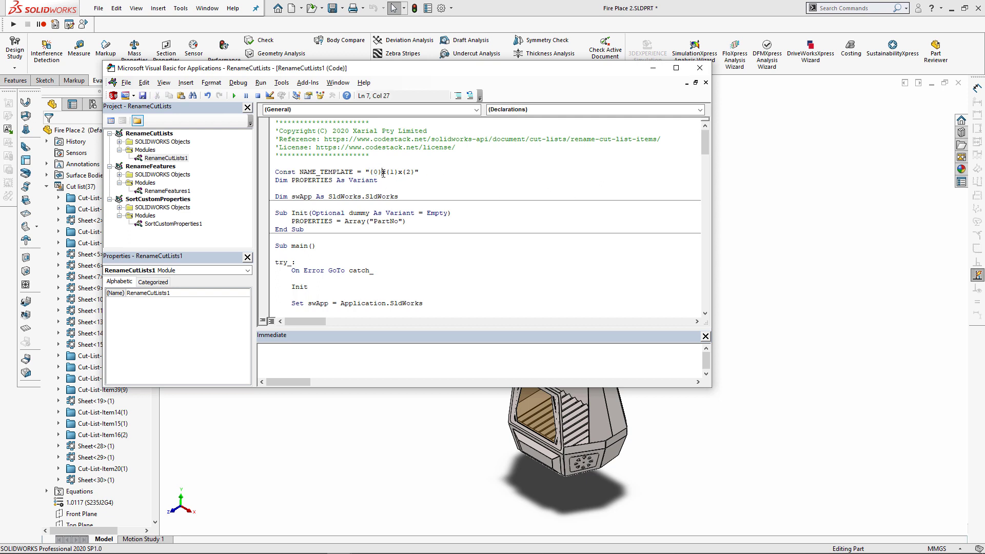
{"action": "key", "text": "shift+Right"}
{"action": "key", "text": "shift+Right"}
{"action": "key", "text": "shift+Right"}
{"action": "key", "text": "Delete"}
Run the macro, renaming cut-lists by part number such as SM-001-A, and review the tree
{"action": "left_click", "coordinate": [336, 247]}
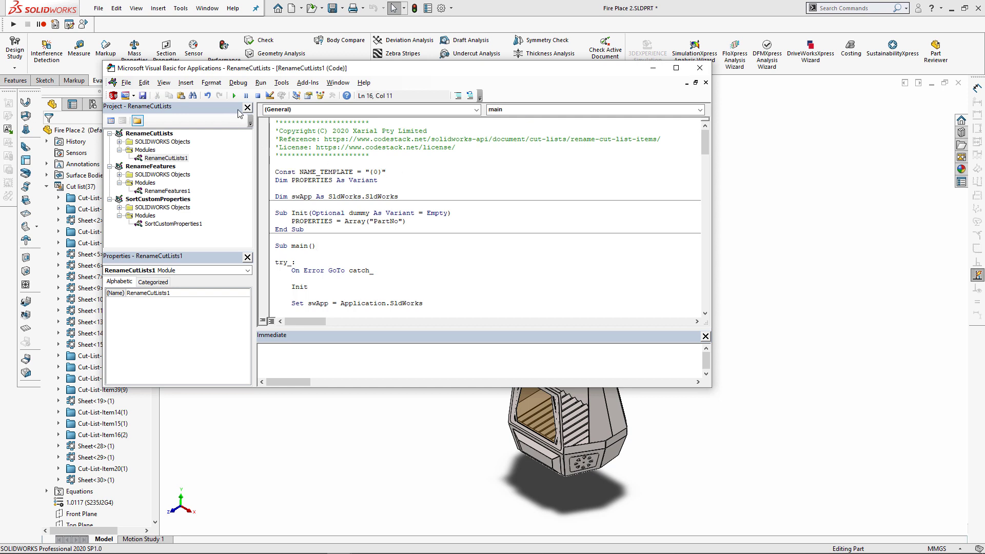
{"action": "left_click", "coordinate": [234, 95]}
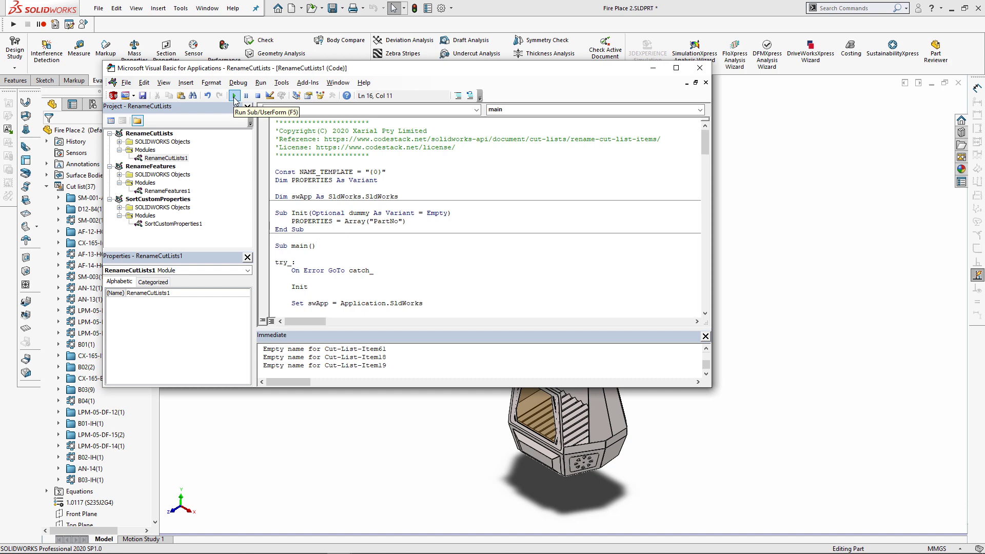
{"action": "left_click", "coordinate": [215, 431]}
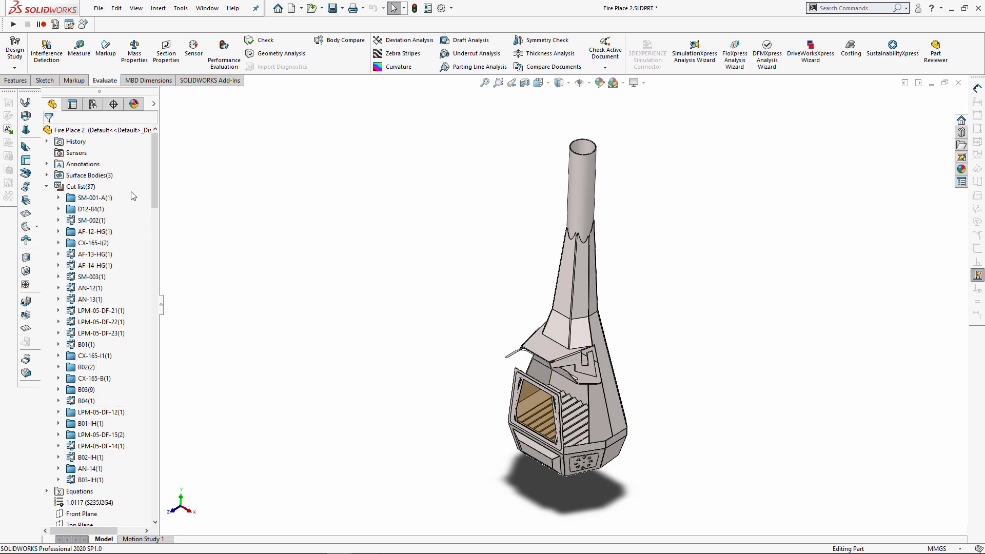
{"action": "left_click", "coordinate": [46, 186]}
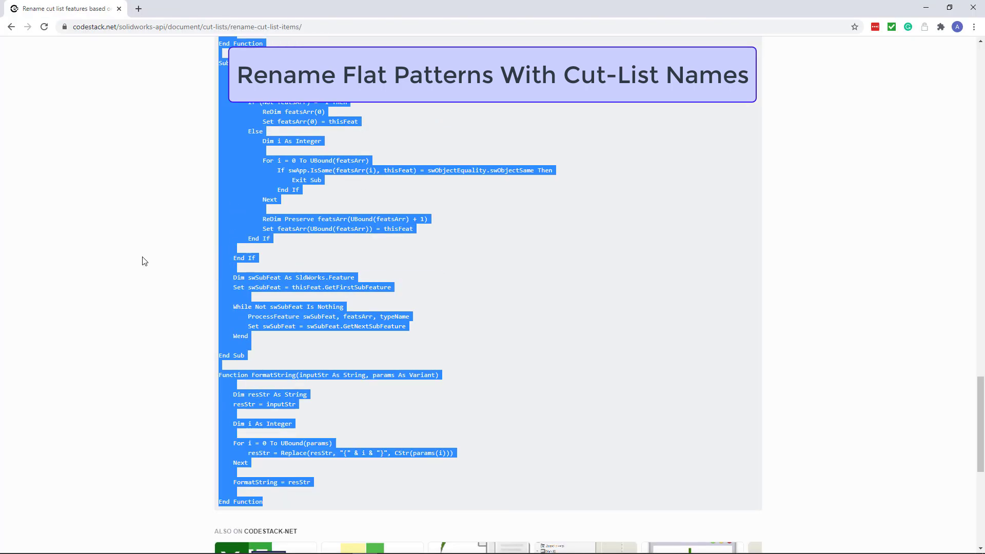
Open the Rename Flat Pattern After Cut-Lists article from the macro library and select its code
{"action": "scroll", "coordinate": [159, 301], "scroll_direction": "up", "scroll_amount": 10}
{"action": "scroll", "coordinate": [170, 318], "scroll_direction": "up", "scroll_amount": 15}
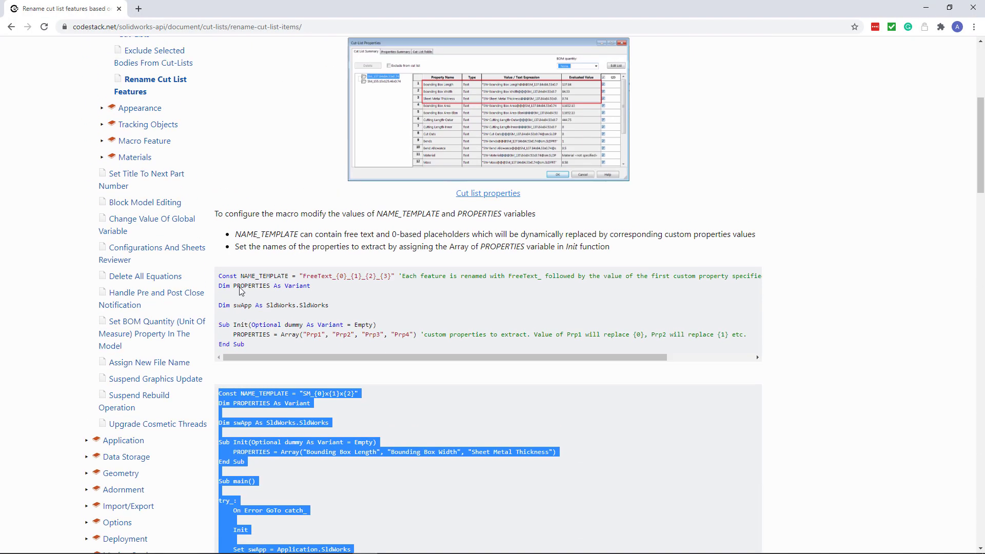
{"action": "left_click", "coordinate": [244, 142]}
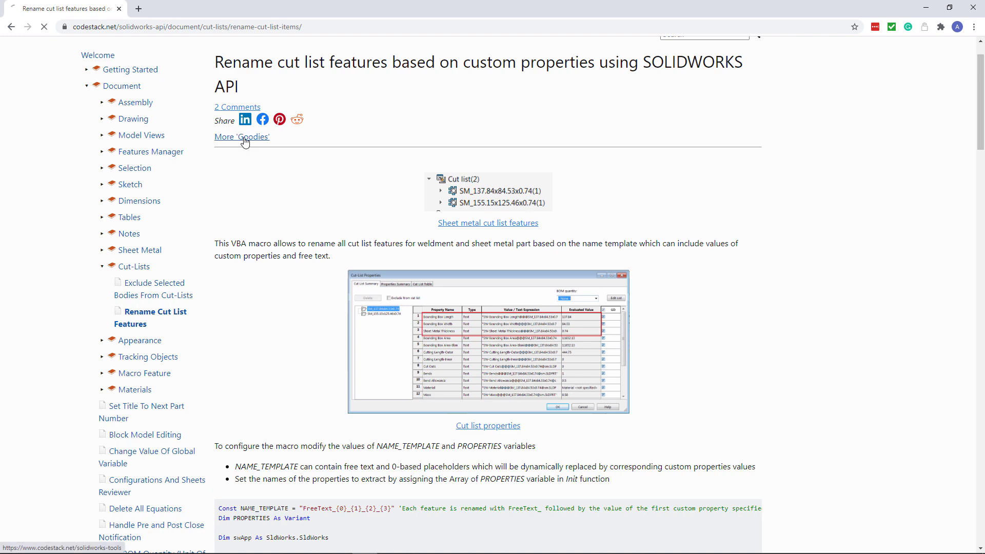
{"action": "scroll", "coordinate": [191, 273], "scroll_direction": "down", "scroll_amount": 5}
{"action": "scroll", "coordinate": [190, 274], "scroll_direction": "down", "scroll_amount": 5}
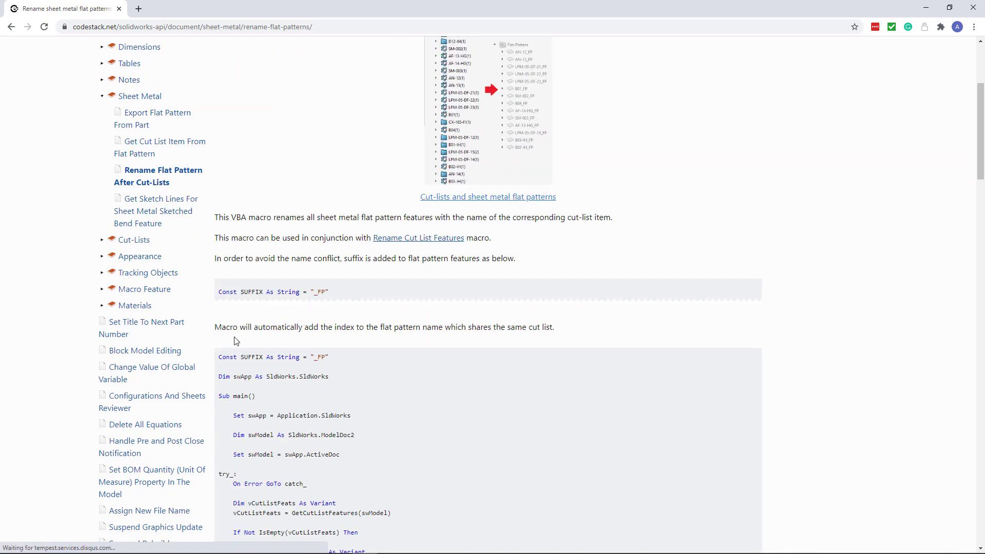
{"action": "scroll", "coordinate": [246, 318], "scroll_direction": "down", "scroll_amount": 20}
{"action": "left_click_drag", "start_coordinate": [220, 255], "coordinate": [252, 341]}
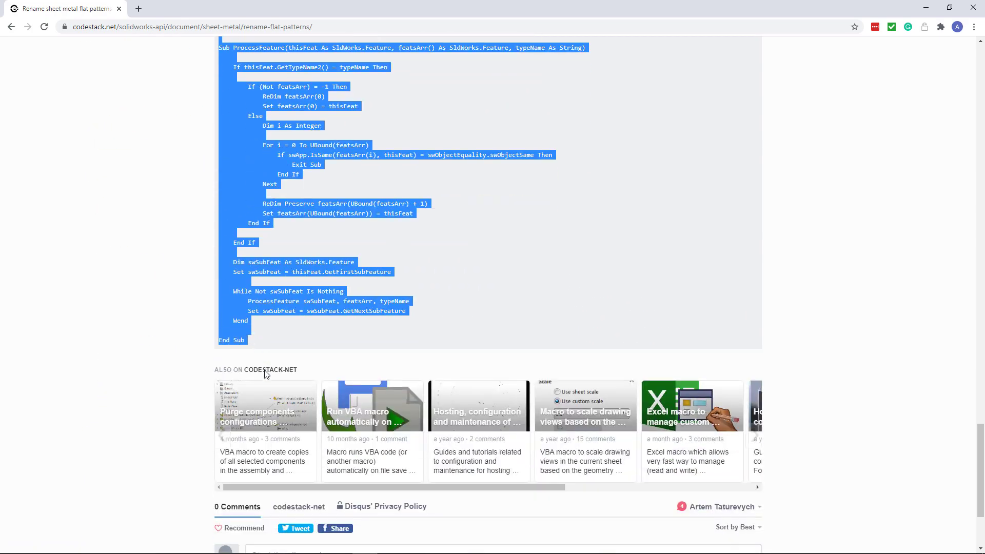
{"action": "right_click", "coordinate": [219, 289]}
Copy the flat-pattern code and paste it into a new macro named RenameFlatPatterns
{"action": "left_click", "coordinate": [231, 295]}
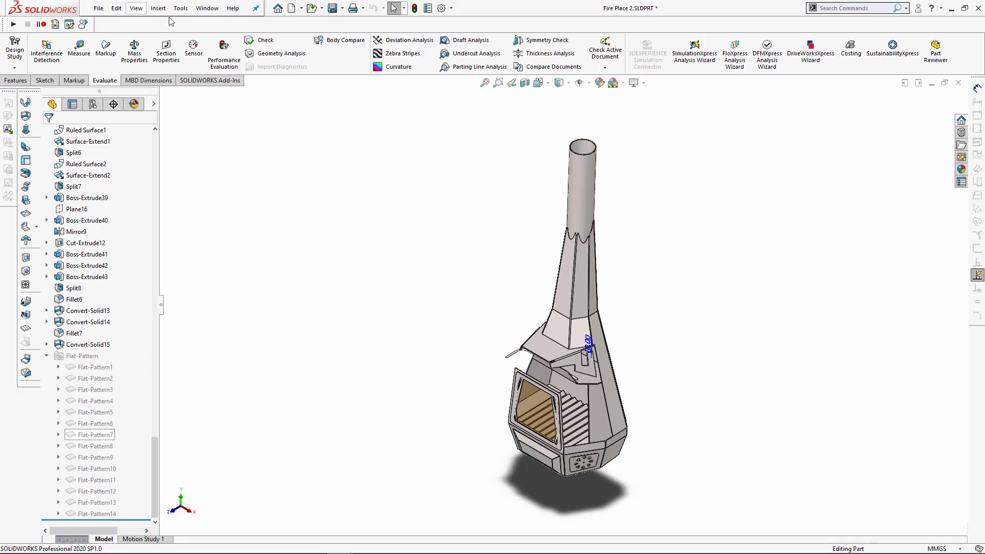
{"action": "left_click", "coordinate": [55, 25]}
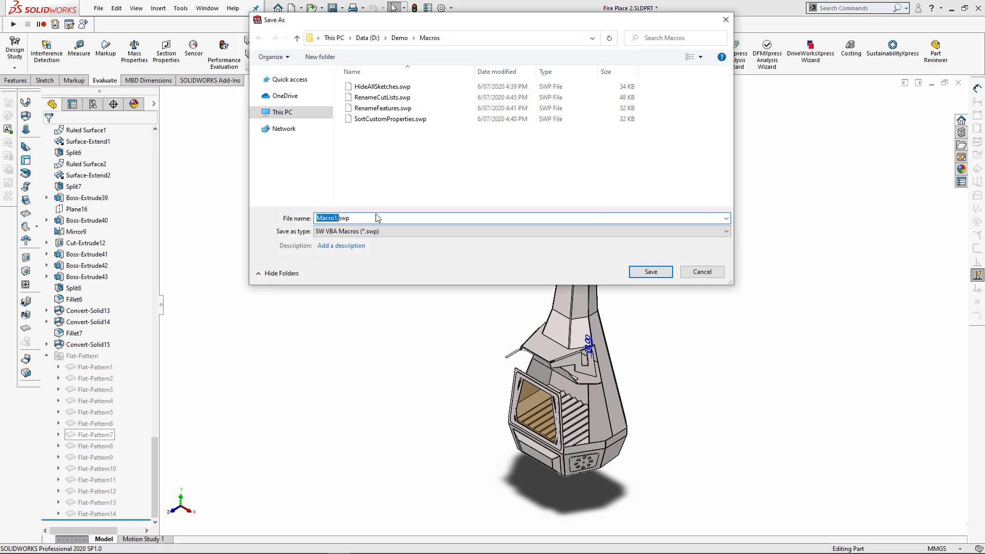
{"action": "type", "text": "RenameFlatPatterns"}
{"action": "key", "text": "Return"}
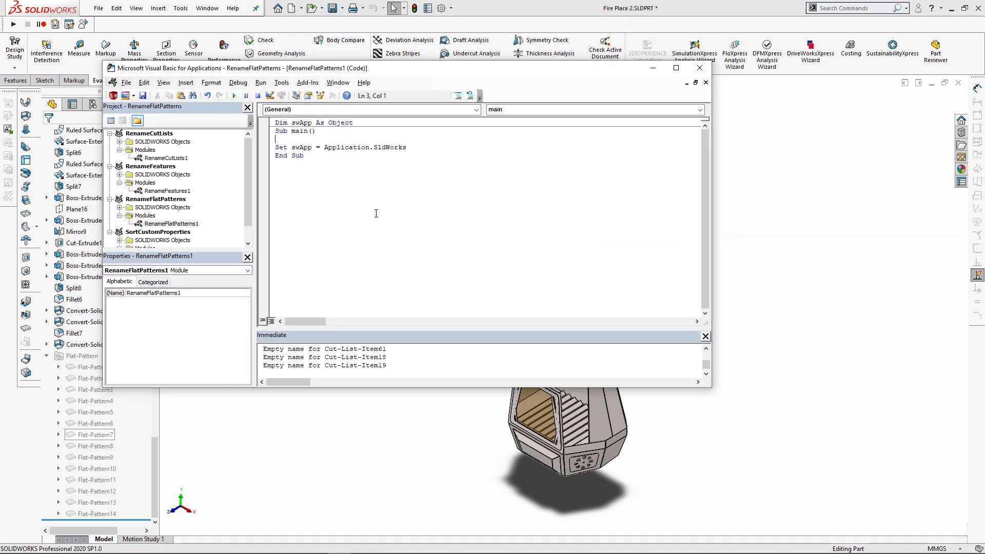
{"action": "key", "text": "ctrl+a"}
{"action": "right_click", "coordinate": [305, 149]}
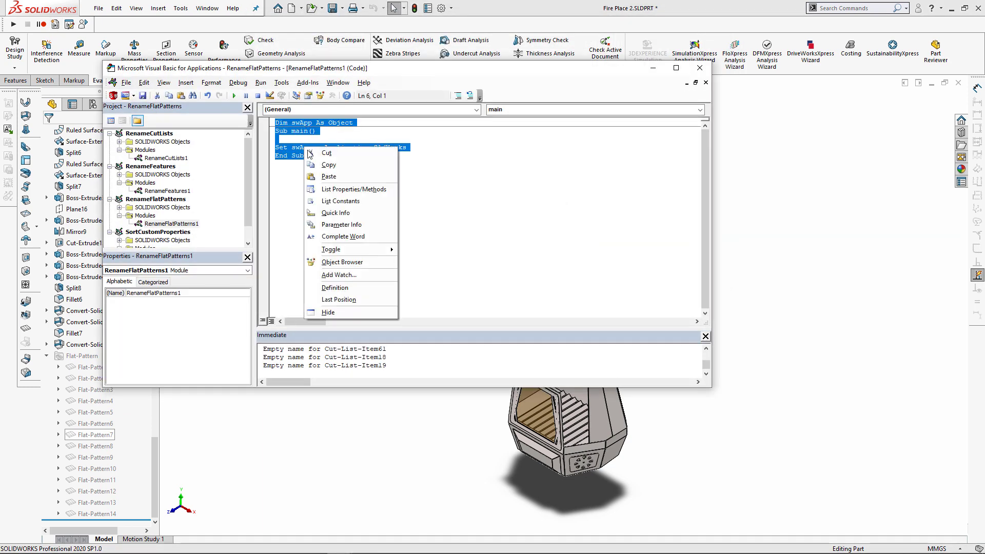
{"action": "left_click", "coordinate": [330, 179]}
Clear the old Immediate window output and run the macro from Sub main
{"action": "scroll", "coordinate": [428, 245], "scroll_direction": "up", "scroll_amount": 10}
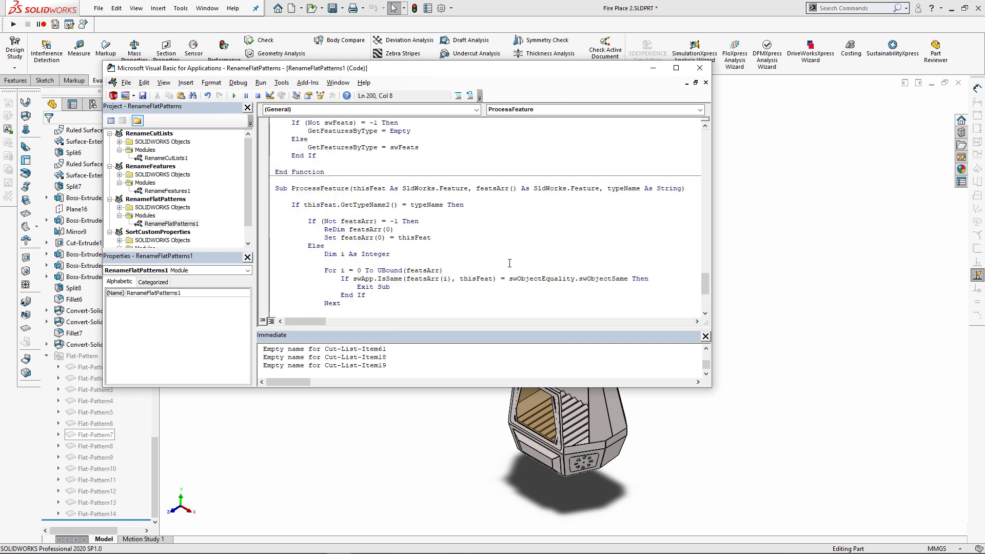
{"action": "scroll", "coordinate": [428, 244], "scroll_direction": "down", "scroll_amount": 11}
{"action": "left_click", "coordinate": [399, 371]}
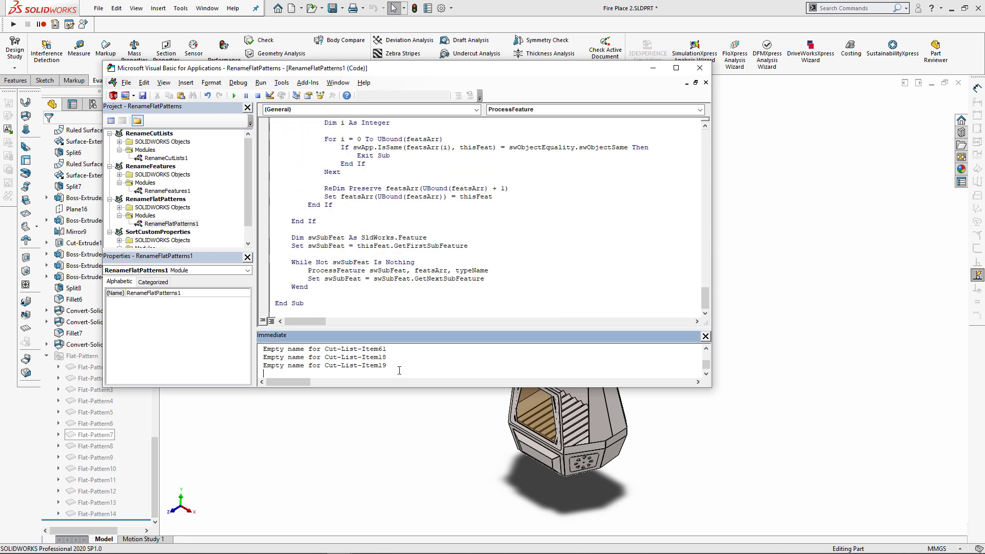
{"action": "key", "text": "ctrl+a"}
{"action": "key", "text": "Delete"}
{"action": "left_click", "coordinate": [332, 204]}
{"action": "left_click_drag", "start_coordinate": [705, 302], "coordinate": [706, 133]}
{"action": "left_click", "coordinate": [390, 187]}
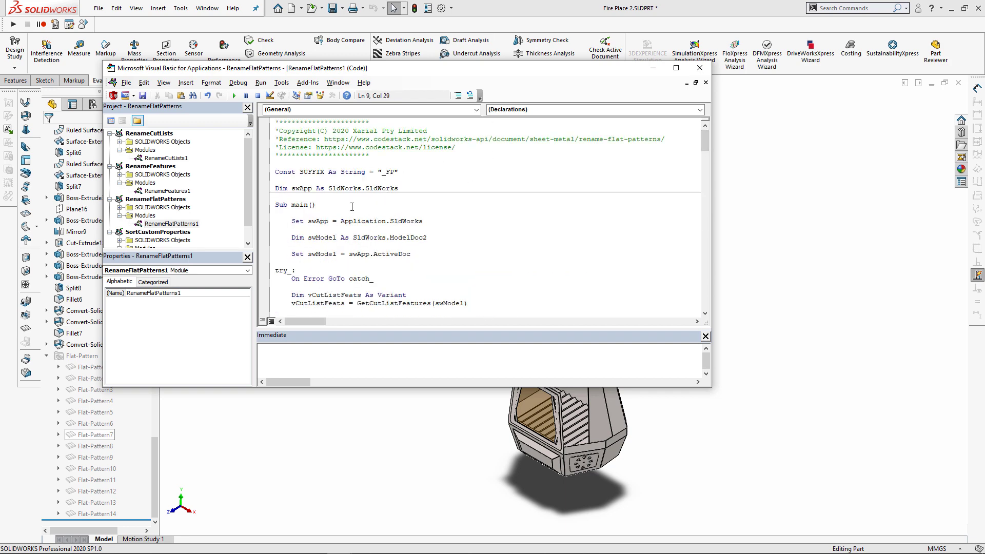
{"action": "left_click", "coordinate": [349, 205]}
{"action": "left_click", "coordinate": [234, 95]}
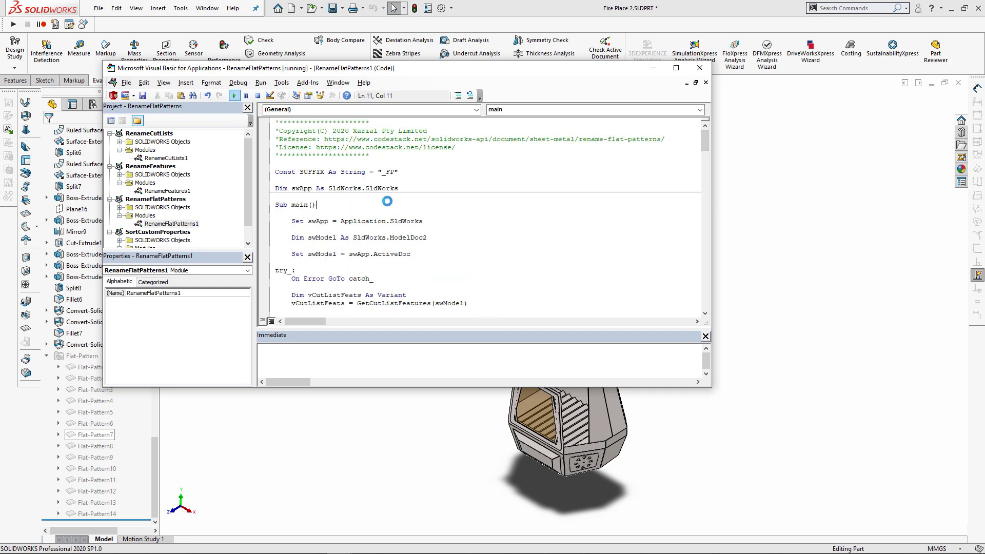
{"action": "left_click", "coordinate": [346, 415]}
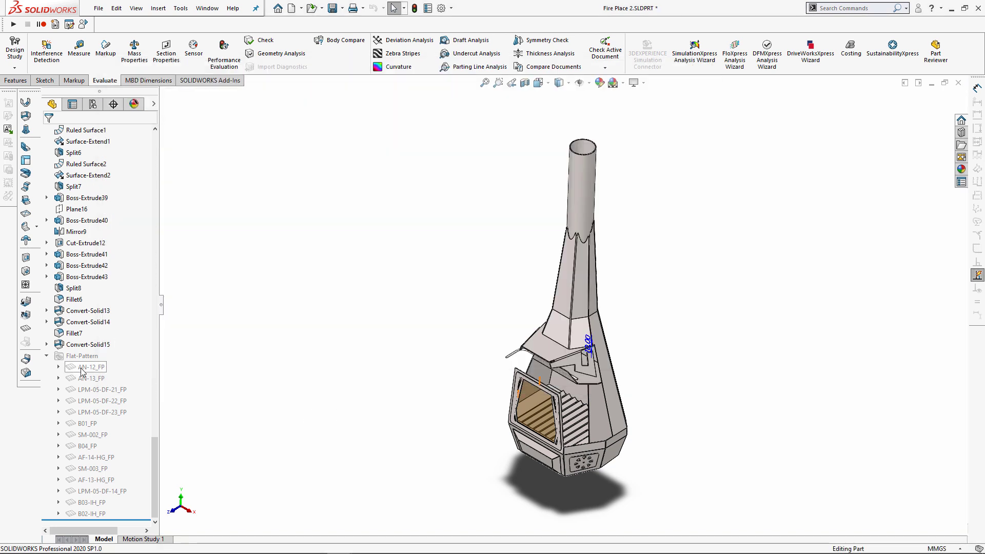